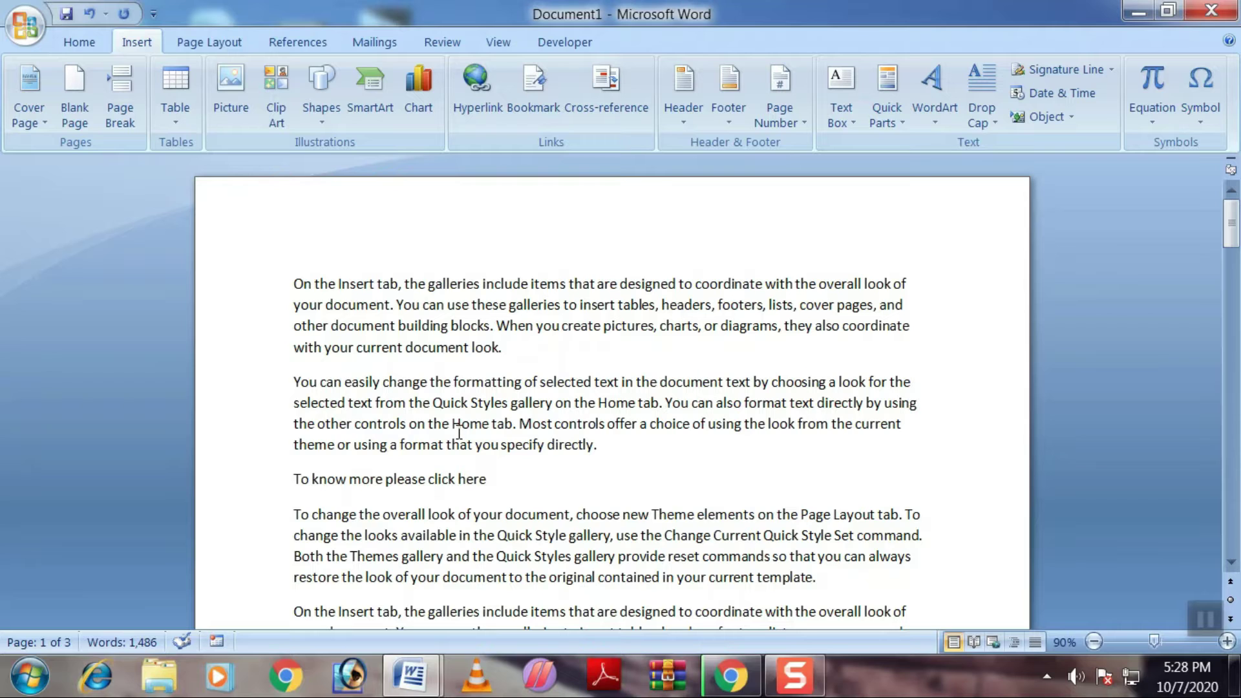
View the other open document, Document2, and return to Document1
drag(487, 479, 386, 479)
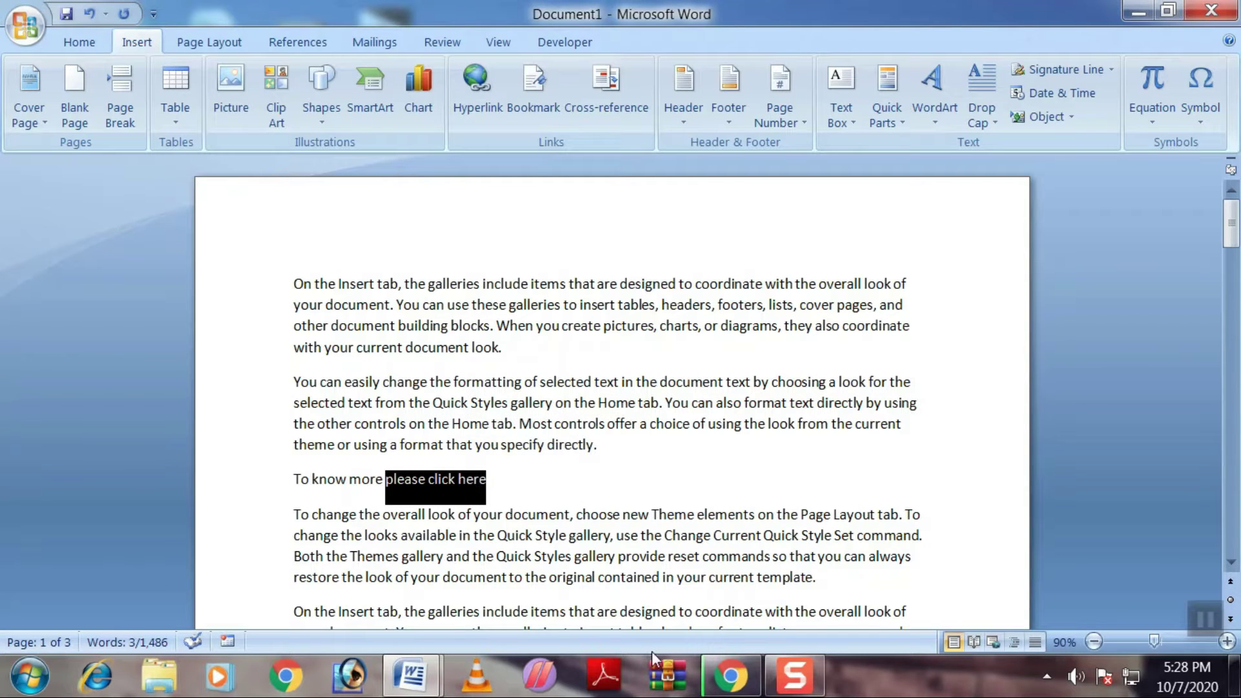
mouse_move(423, 686)
click(457, 631)
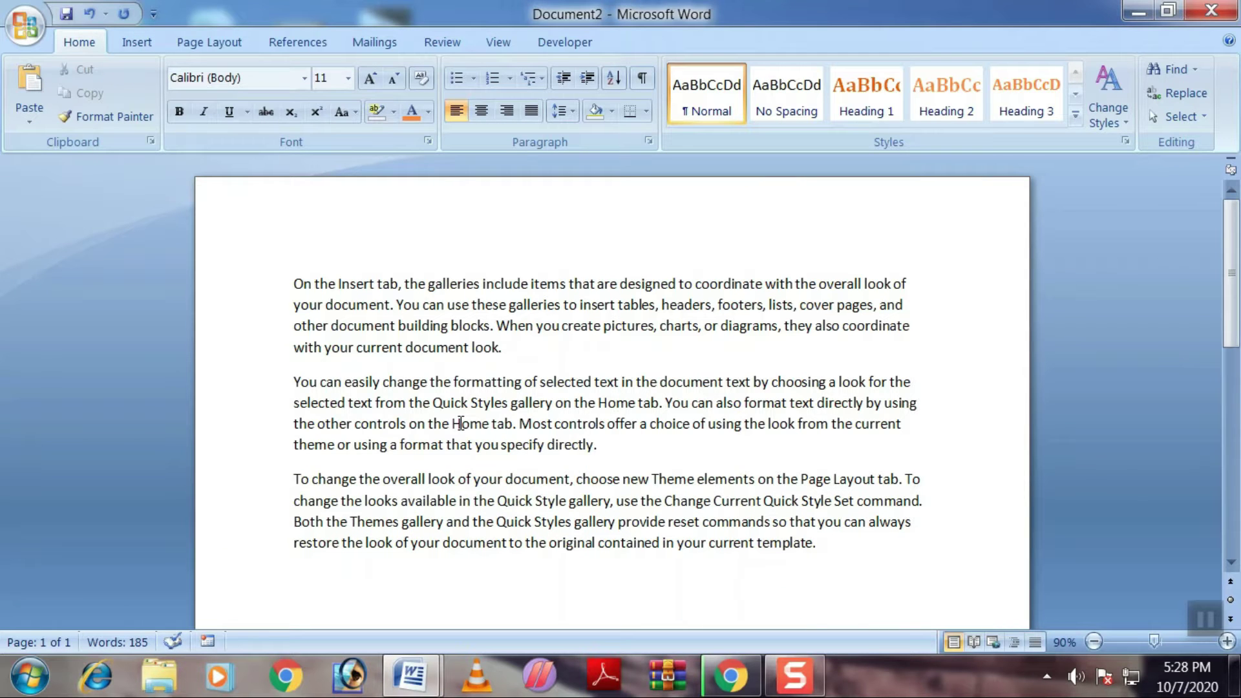
key(alt+Tab)
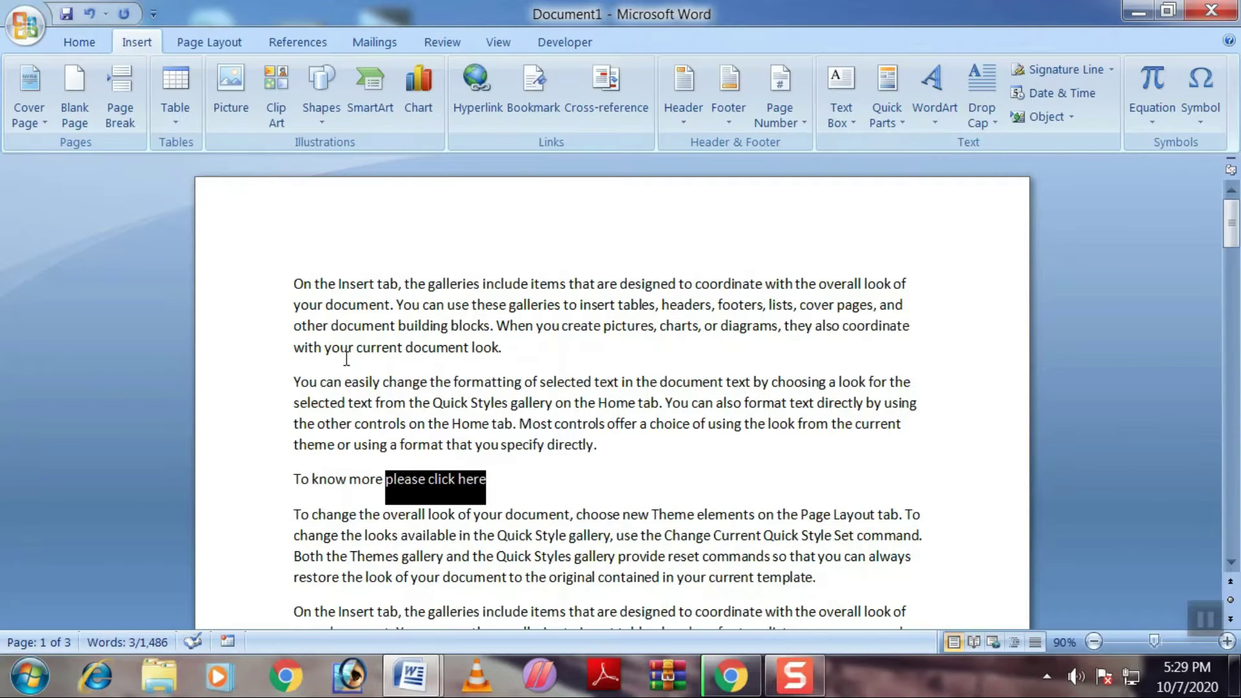
Switch to Document2 and save it in the Documents library under the file name "navu hyperlink"
drag(503, 485, 475, 478)
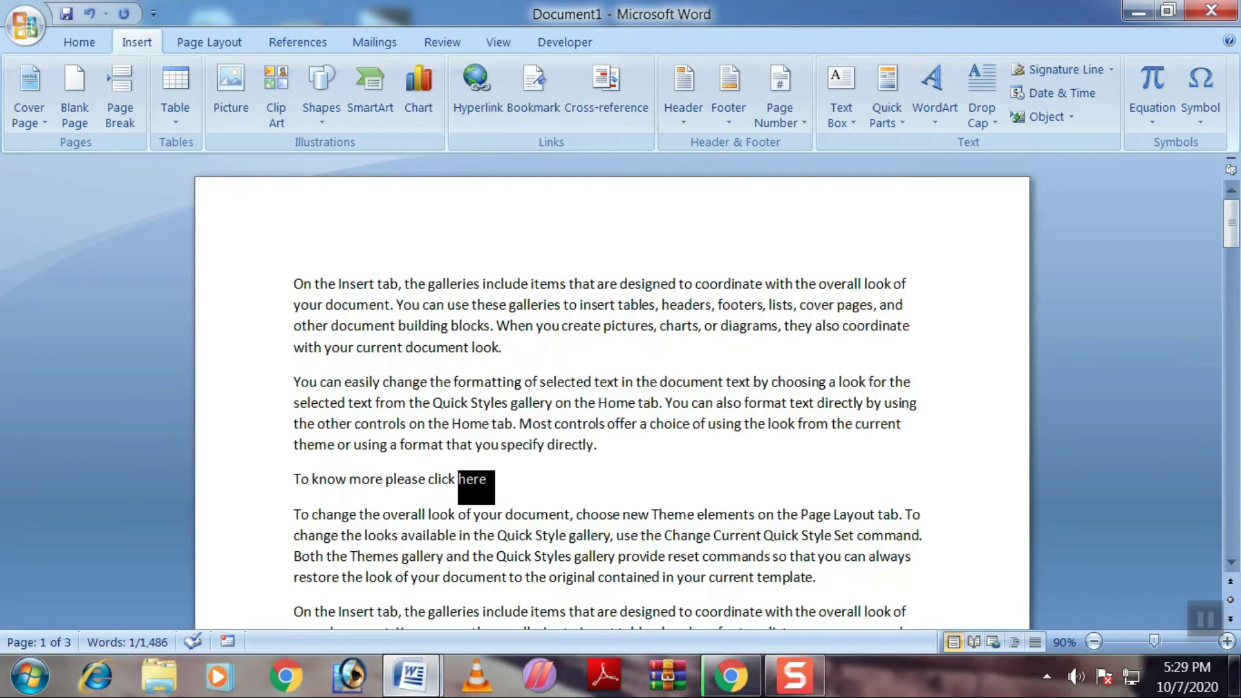
mouse_move(437, 672)
click(511, 572)
click(603, 349)
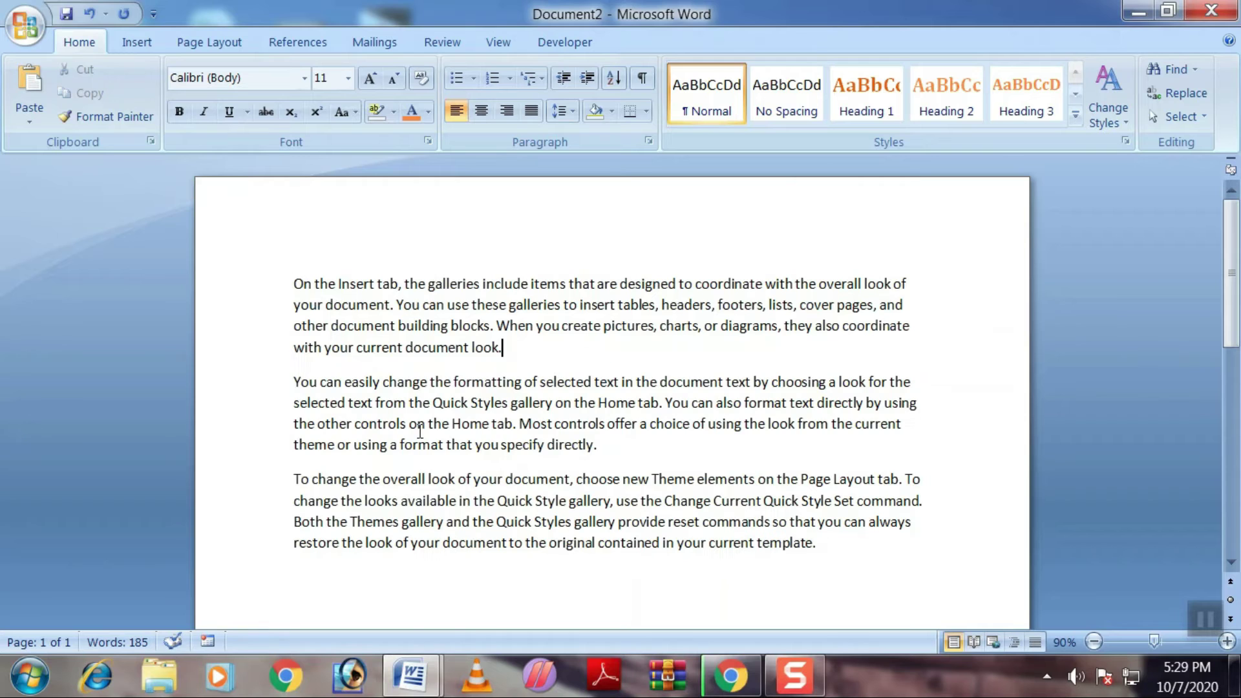
key(ctrl+s)
text(navu hyperlink)
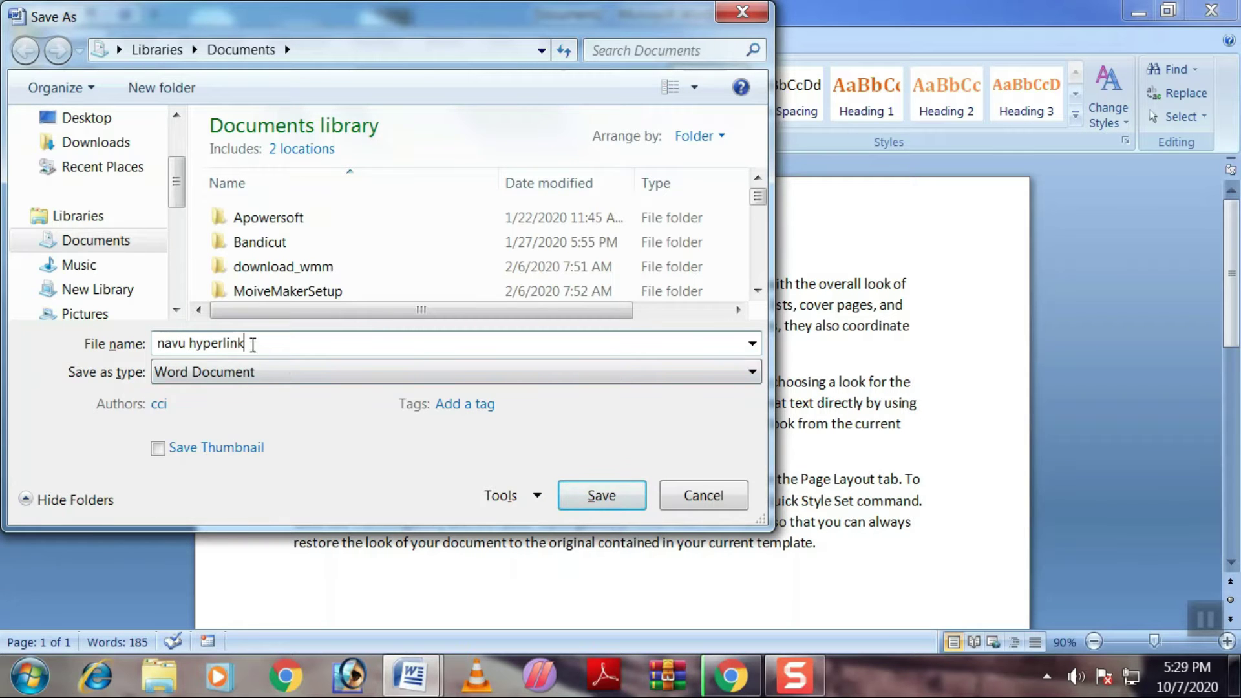
click(595, 495)
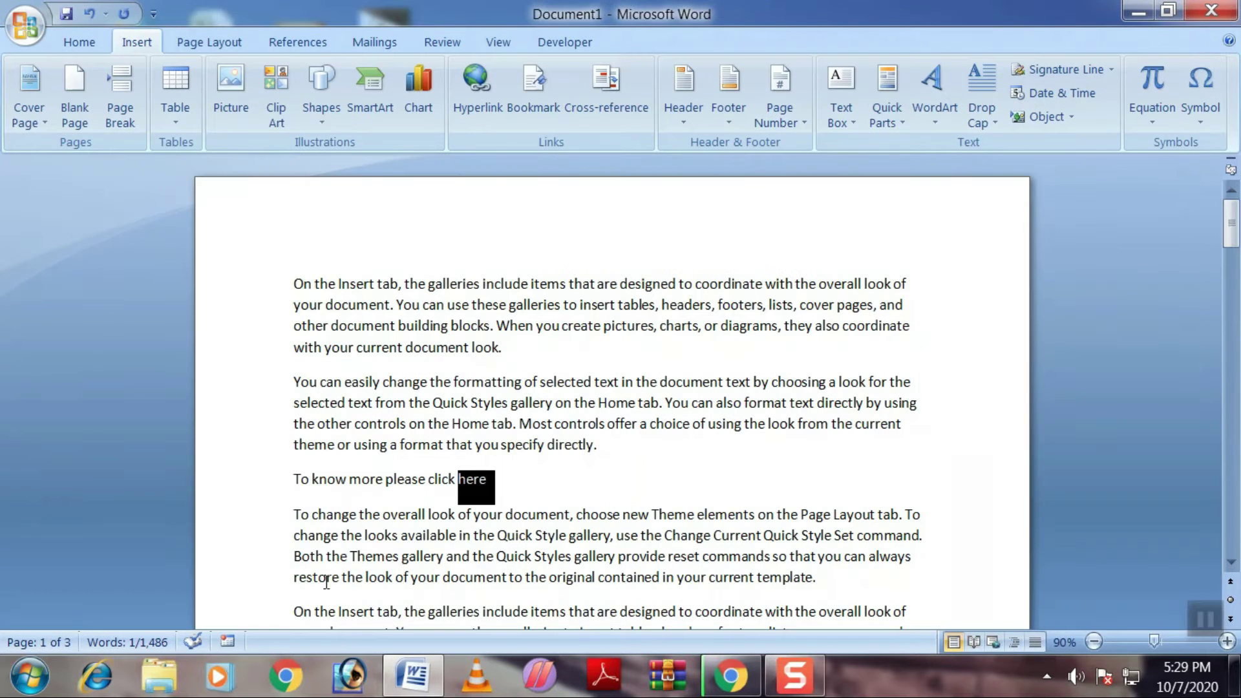
Link the words "click here" after "To know more please" to the existing file navu hyperlink.docx in My Documents
click(424, 482)
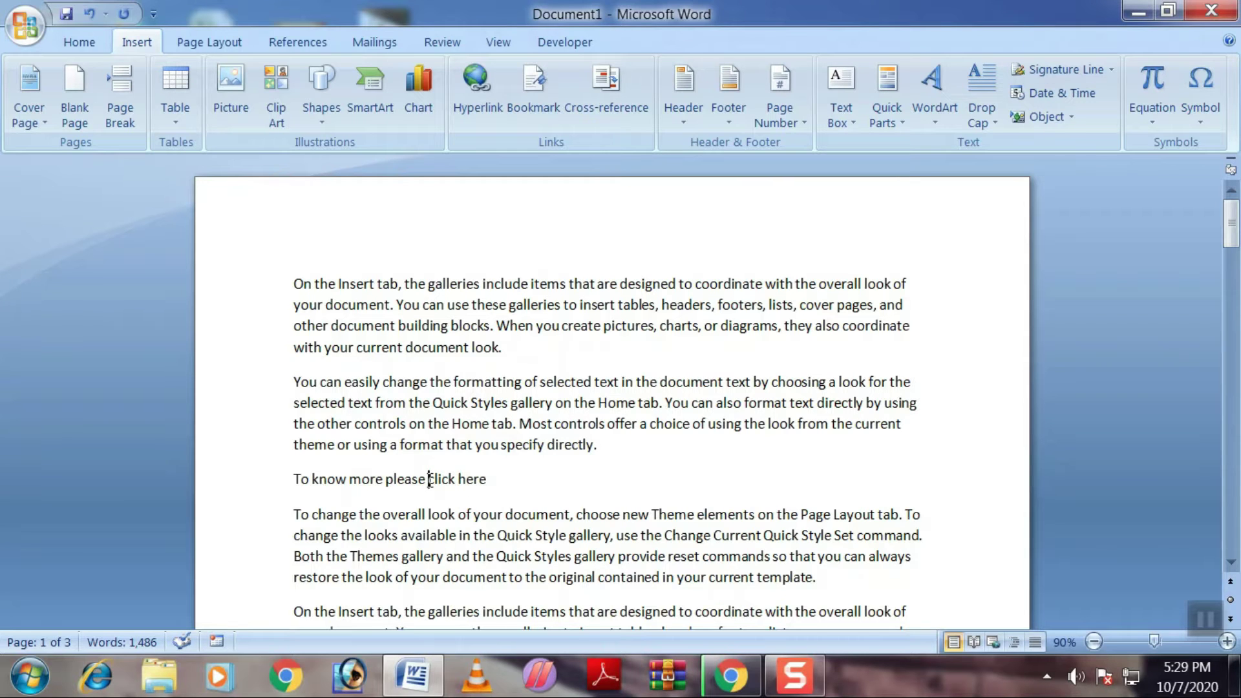
drag(427, 482, 475, 473)
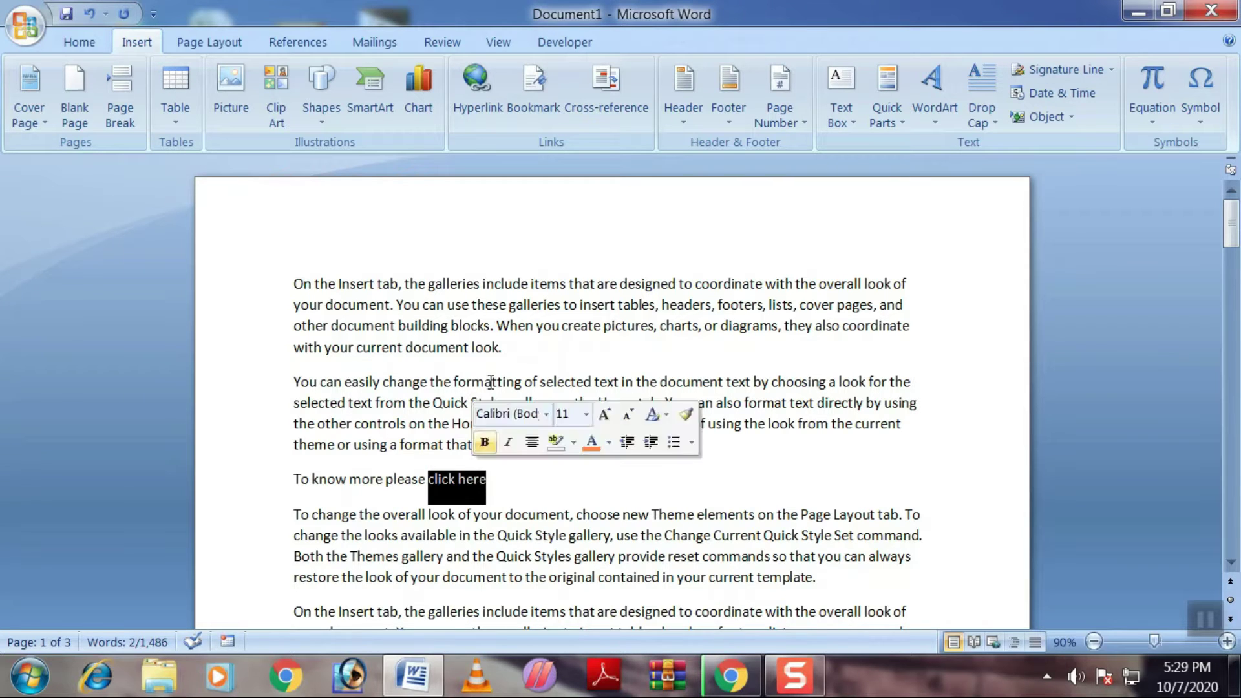
click(475, 103)
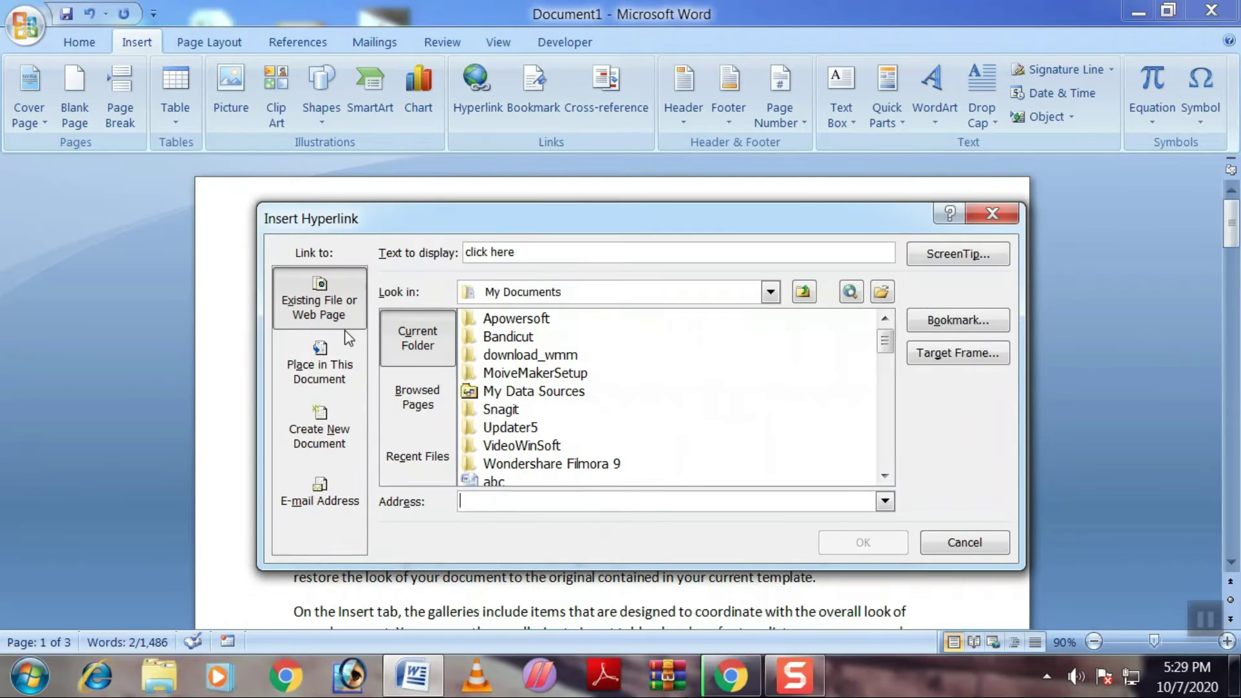
drag(886, 349, 872, 416)
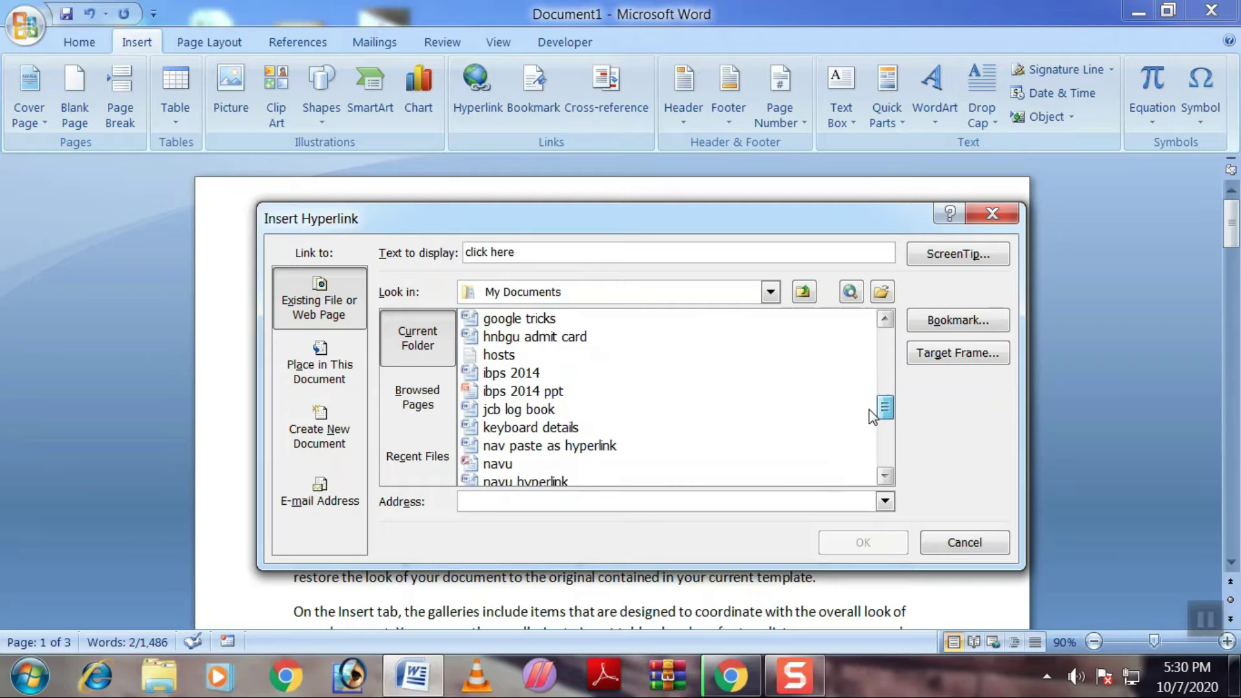
click(503, 481)
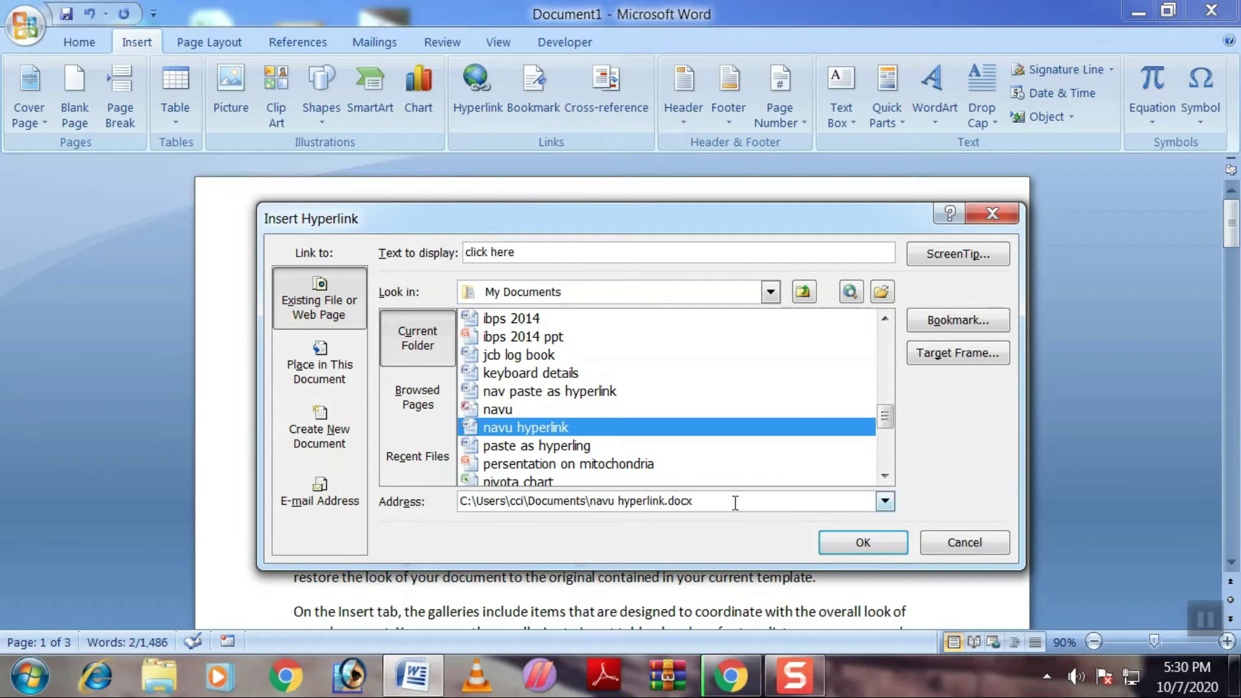
click(820, 549)
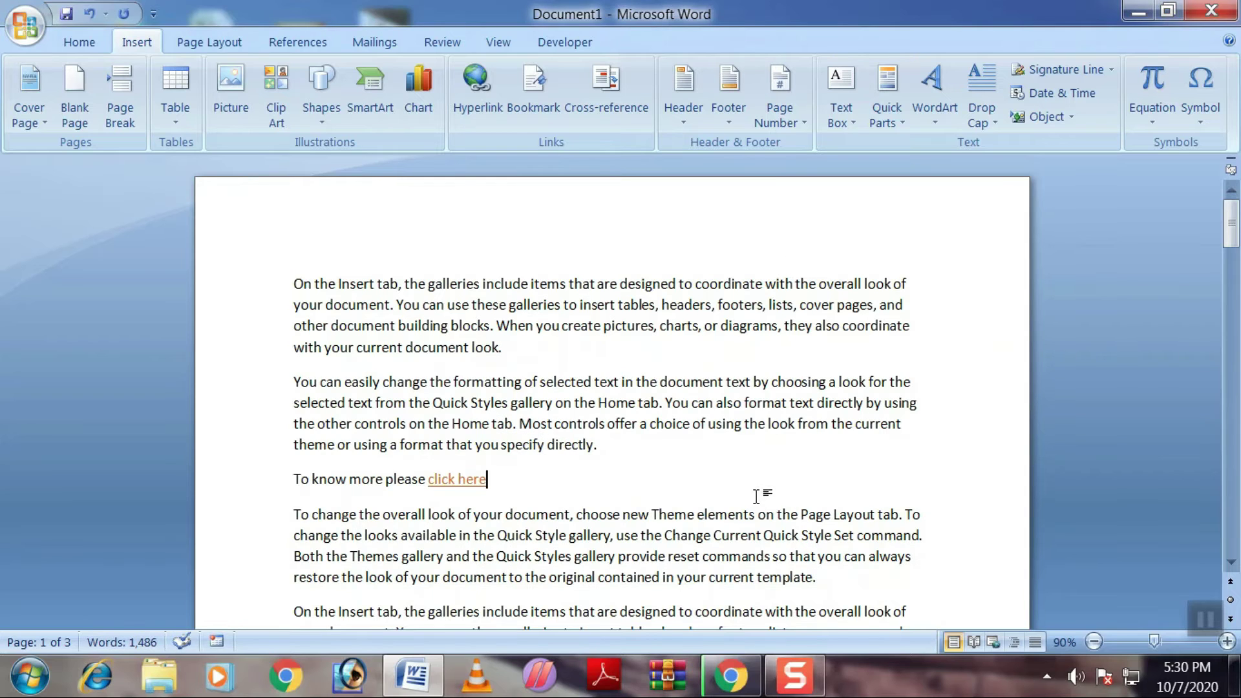
Follow the "click here" link to test it, accept the security notice, and close the linked document
mouse_move(447, 490)
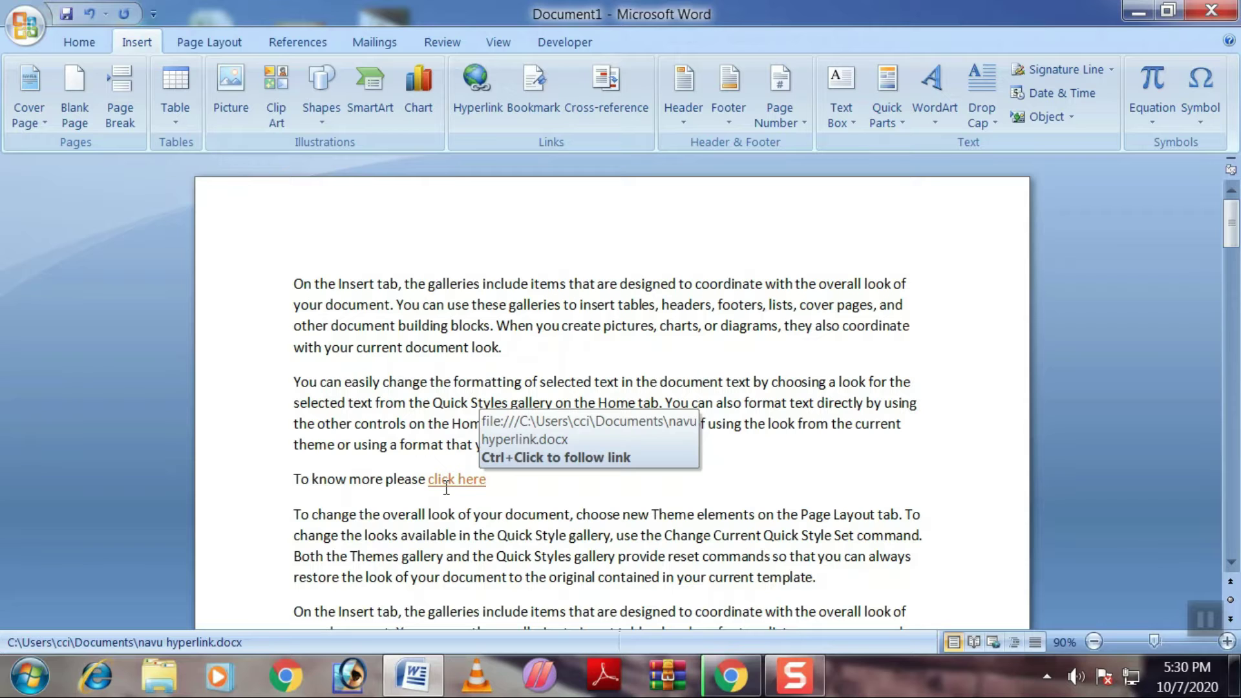
ctrl+click(447, 489)
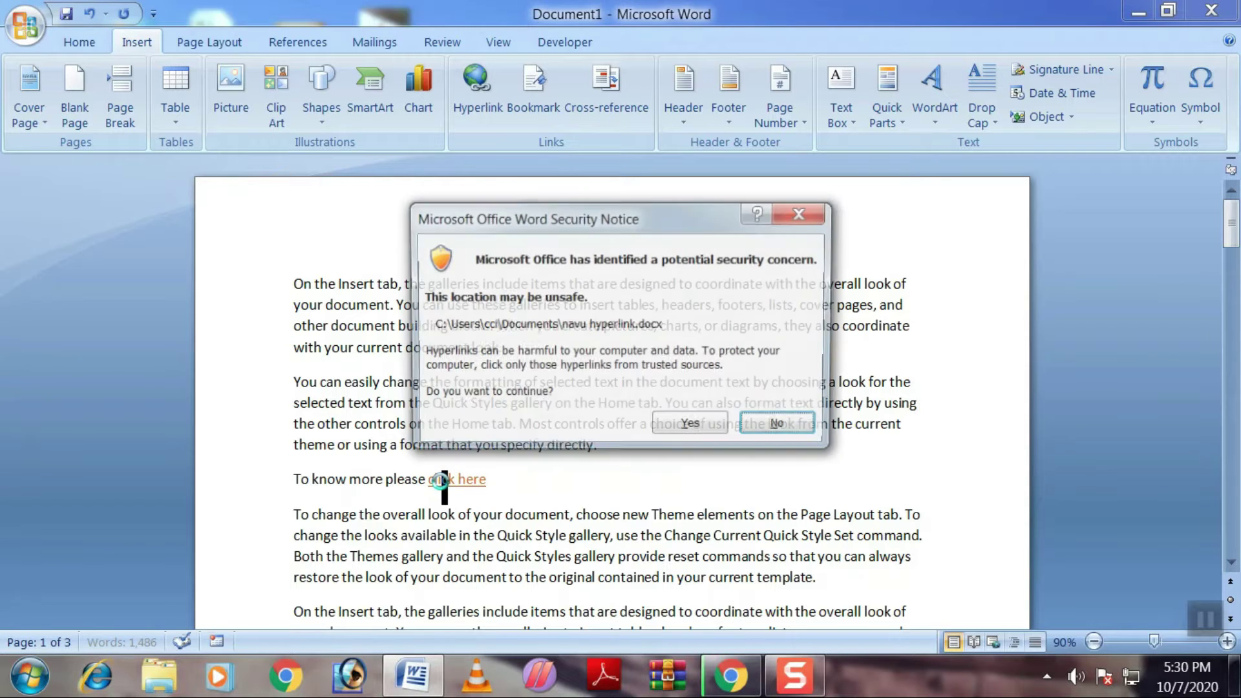
click(679, 435)
drag(244, 277, 711, 572)
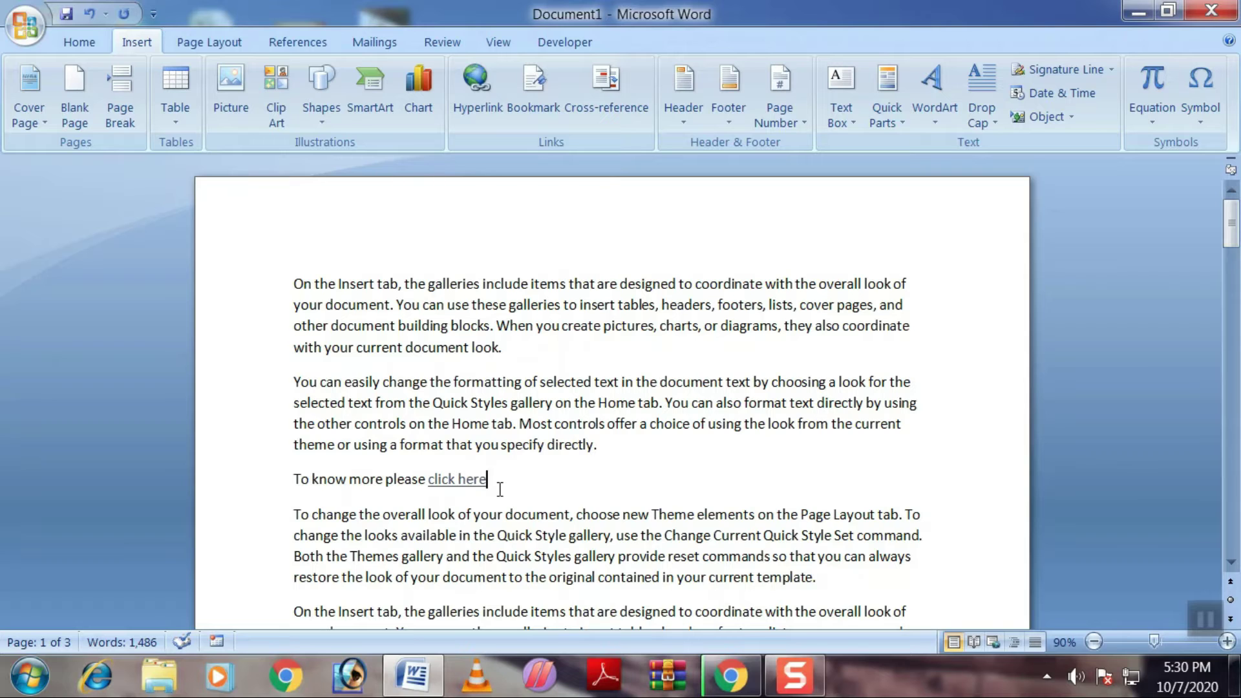
drag(500, 490, 436, 484)
click(438, 480)
ctrl+click(455, 480)
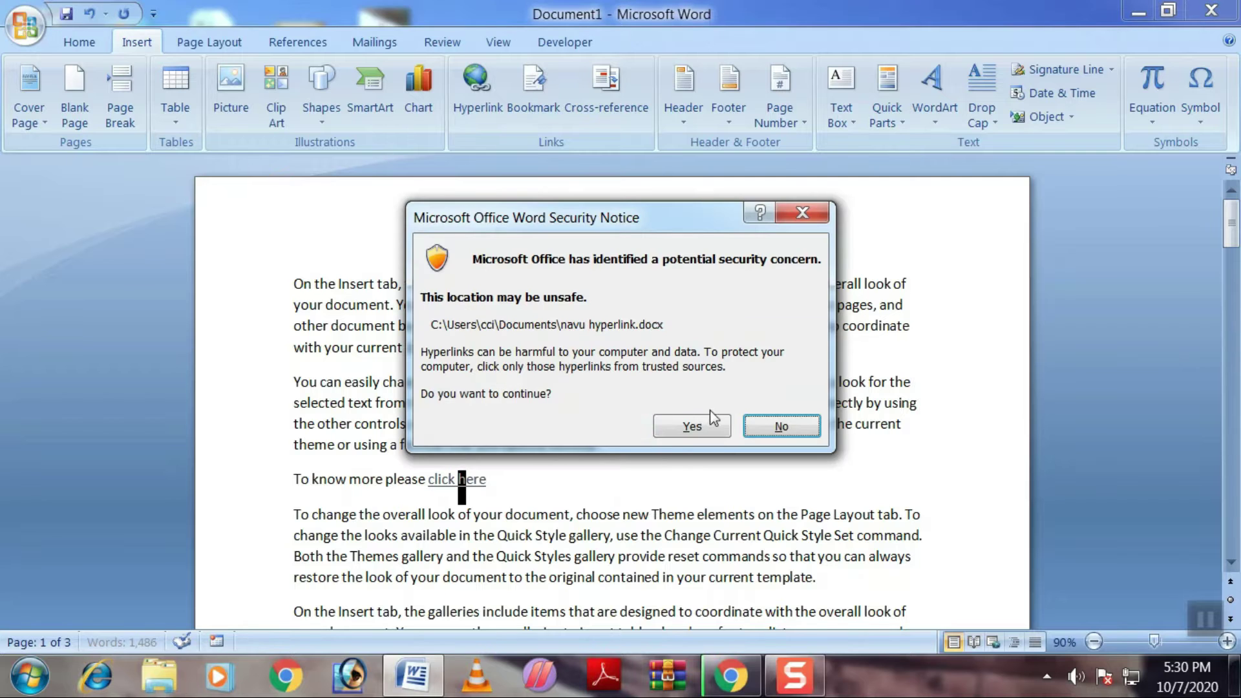
click(693, 426)
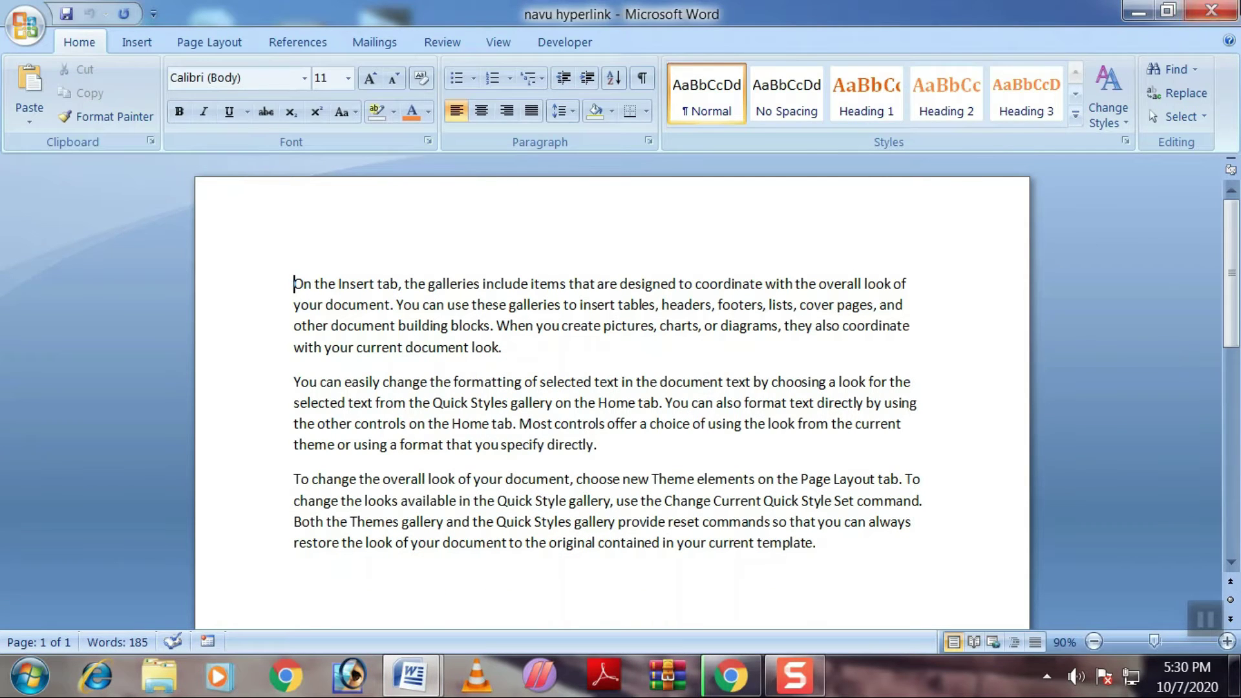
click(1212, 9)
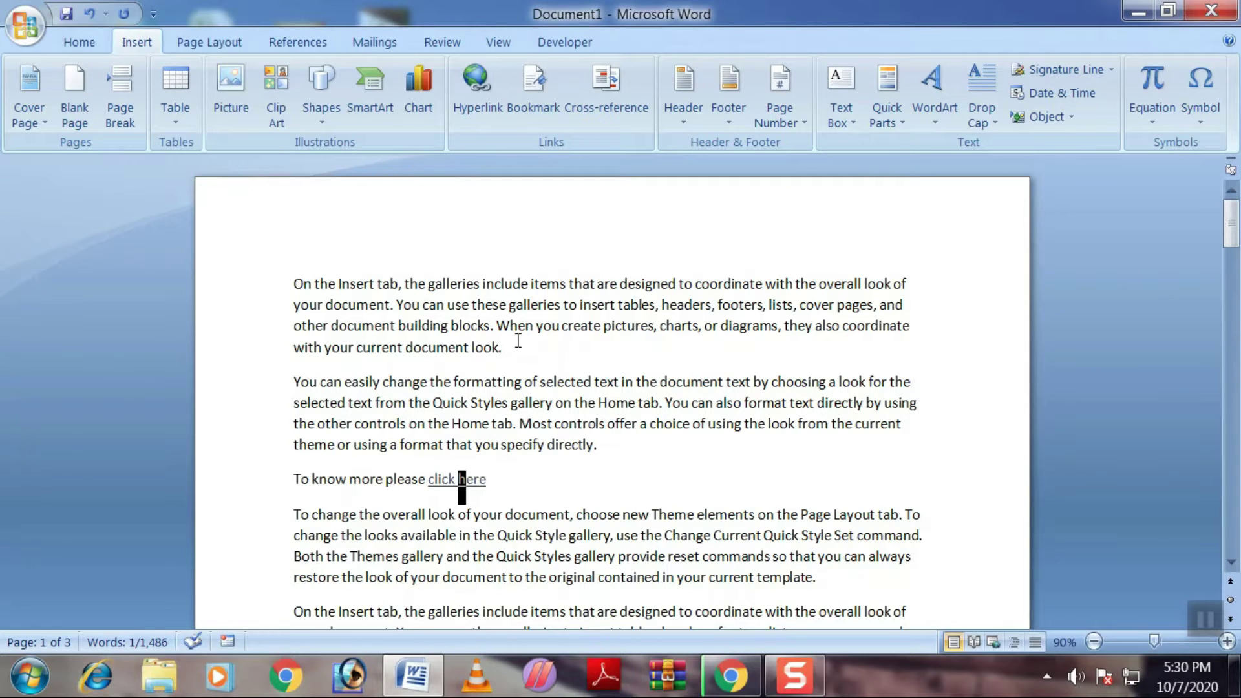
Insert an empty paragraph below the document's first paragraph
click(518, 340)
key(Return)
click(475, 88)
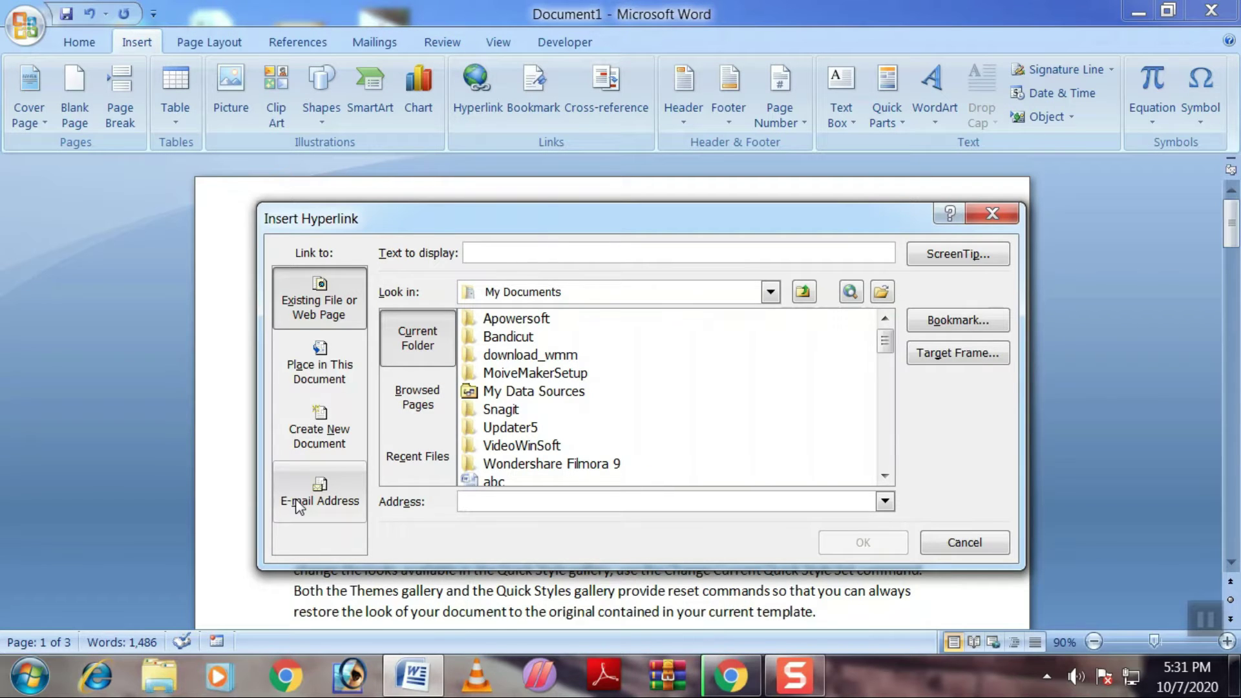
click(992, 213)
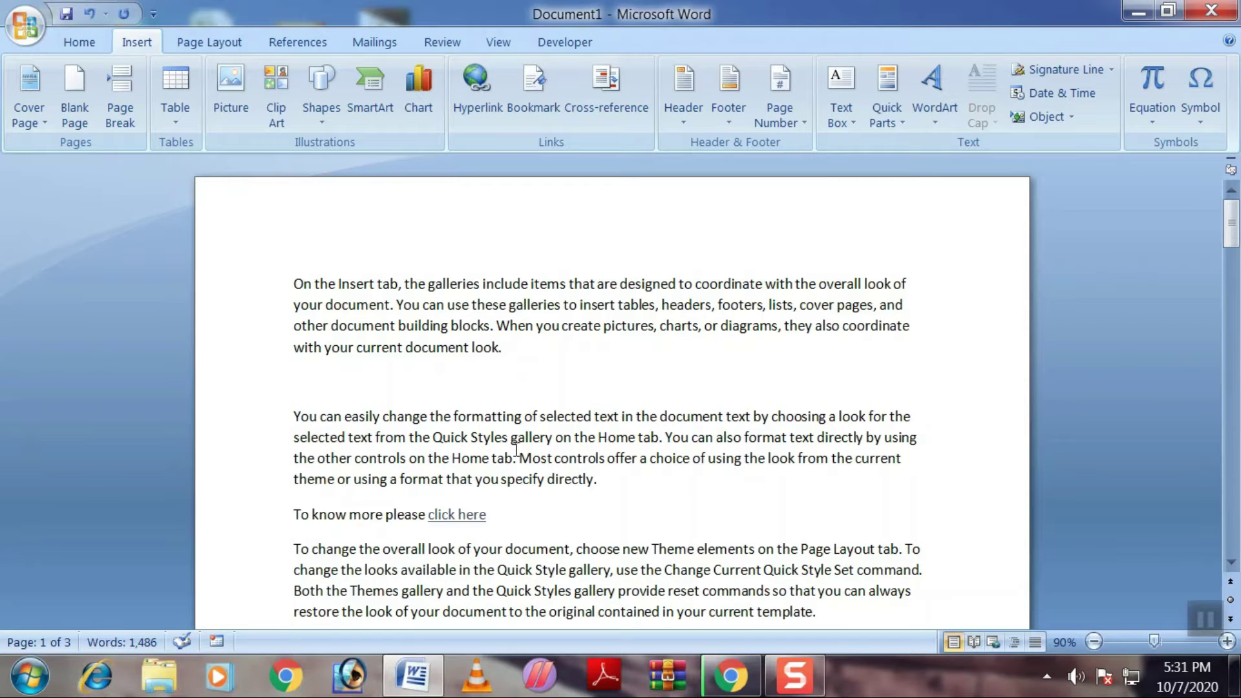
key(ctrl+k)
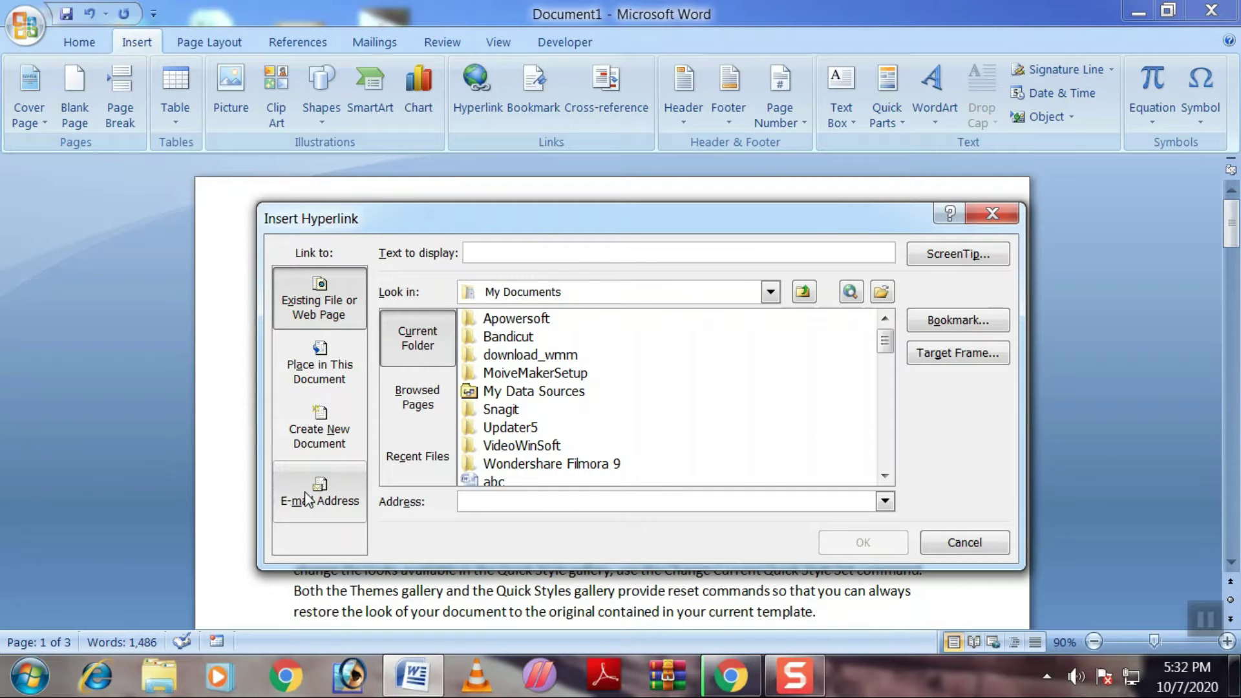
click(976, 211)
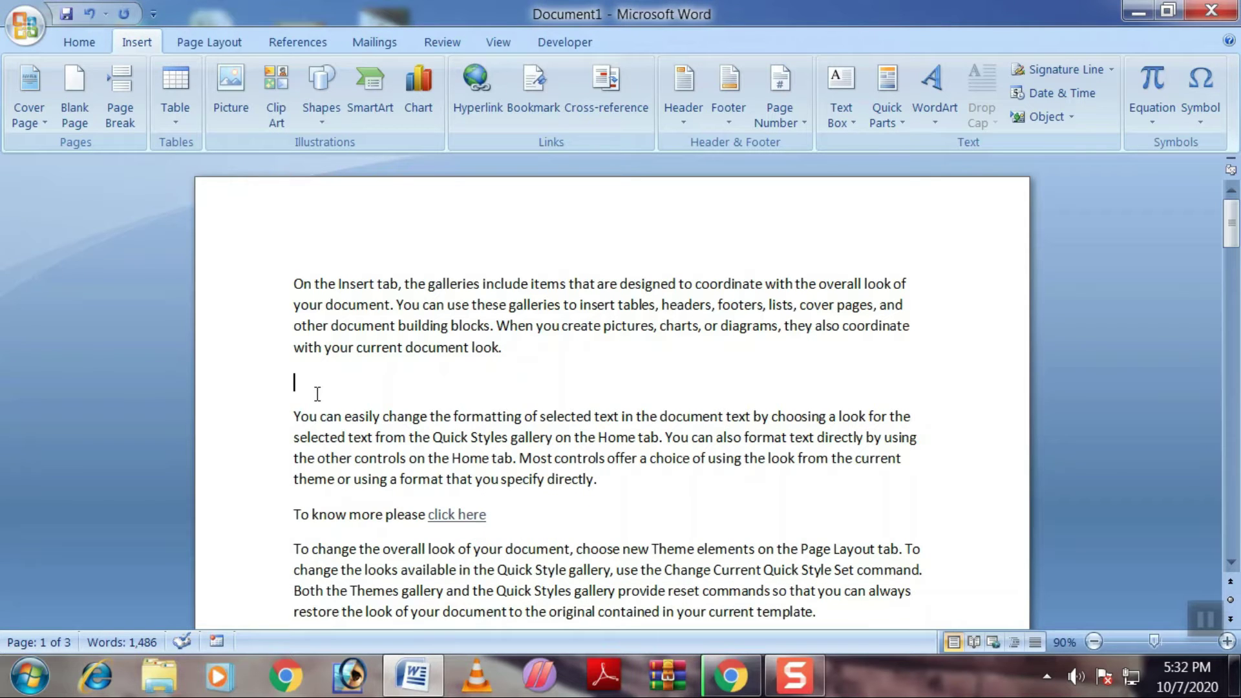
Paste the e-mail address as a hyperlink into the empty paragraph and follow it to open a new Outlook message
key(ctrl+v)
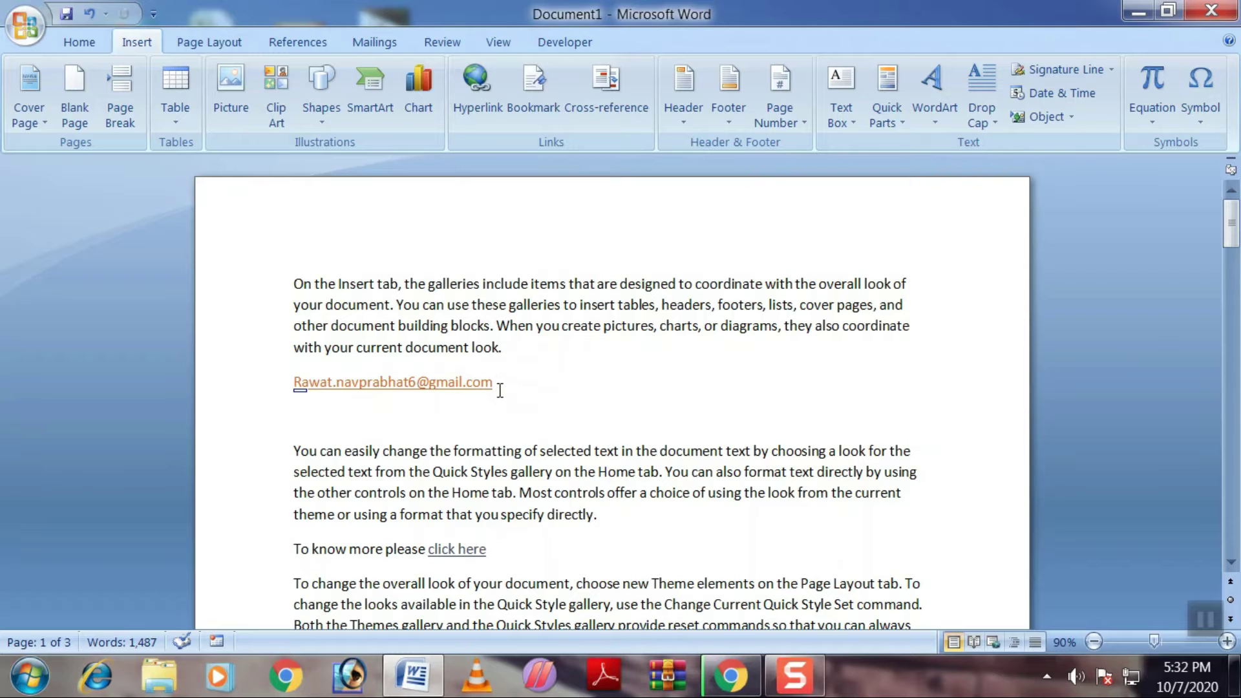
ctrl+click(430, 386)
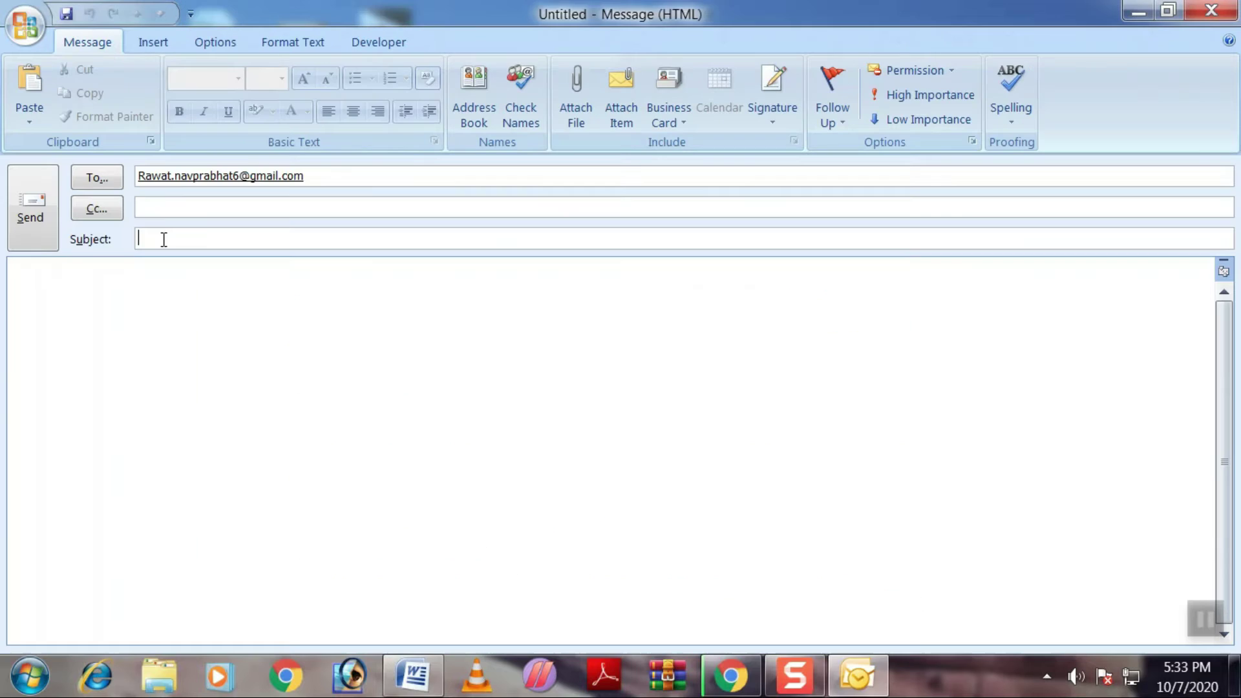
Give the message the subject "sd" and the body lines "Fdhf;d" and "kdl"
click(164, 239)
text(sd)
click(80, 321)
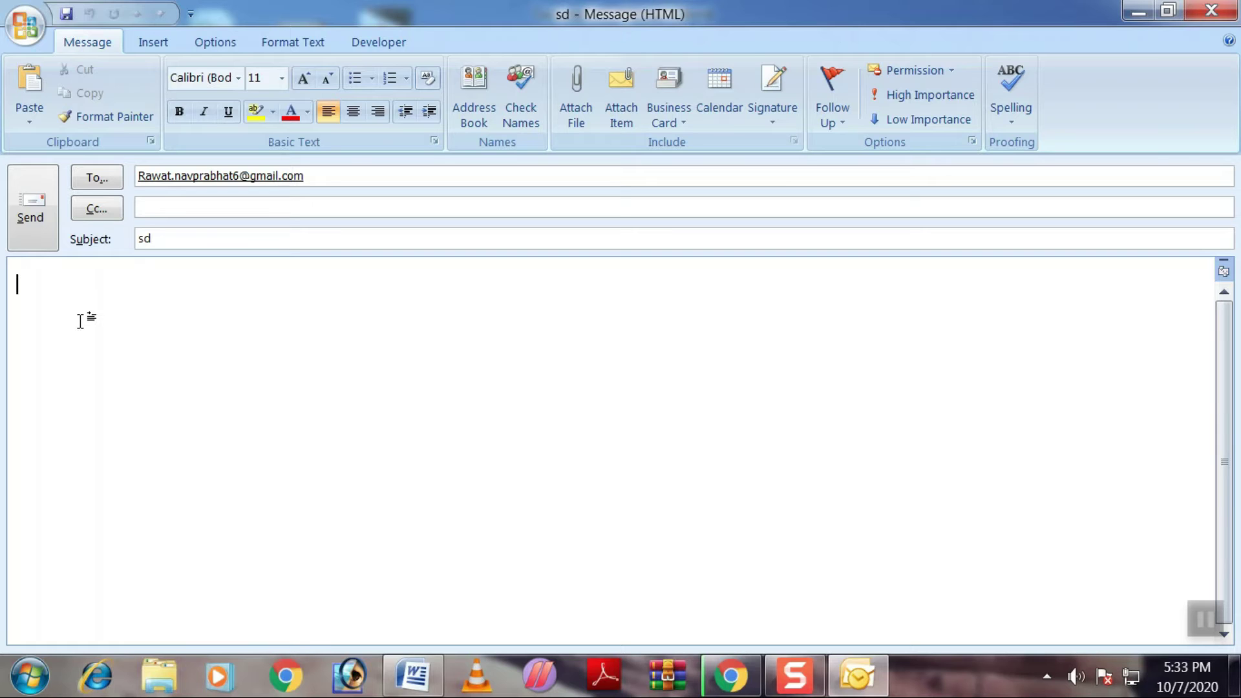
text(fdhf;d)
key(Return)
text(kdl)
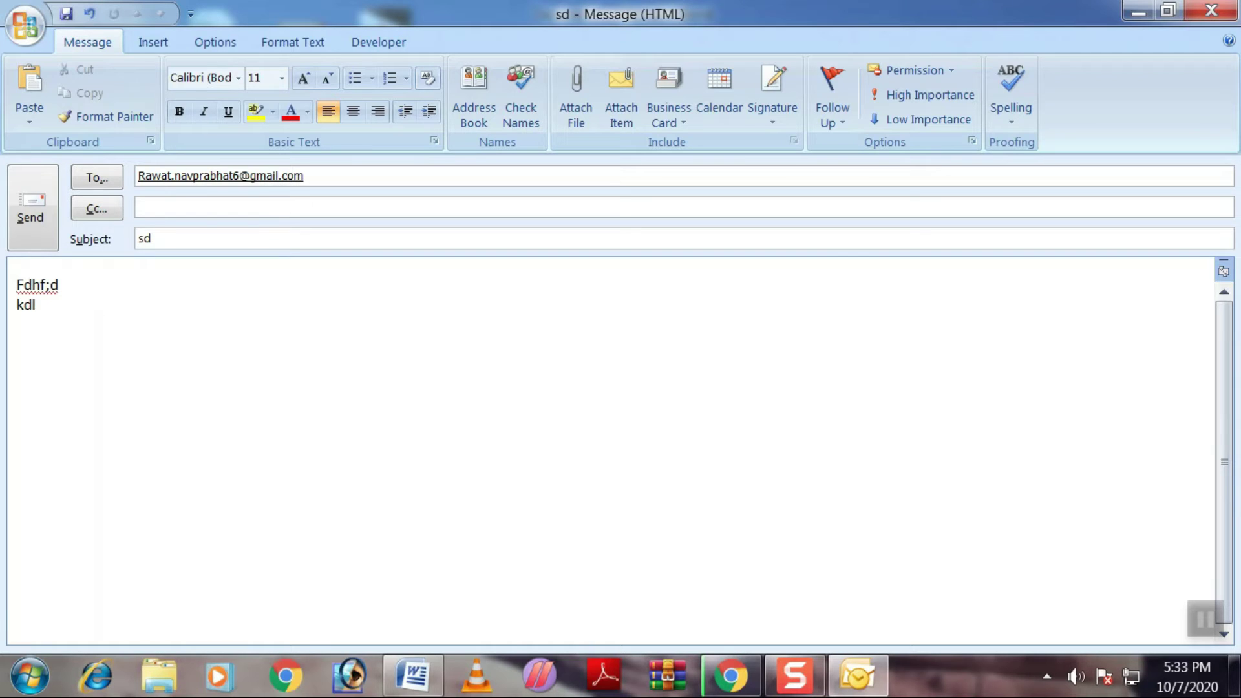
Close the message without saving it and undo the pasted e-mail address in Document1
click(1211, 10)
click(619, 401)
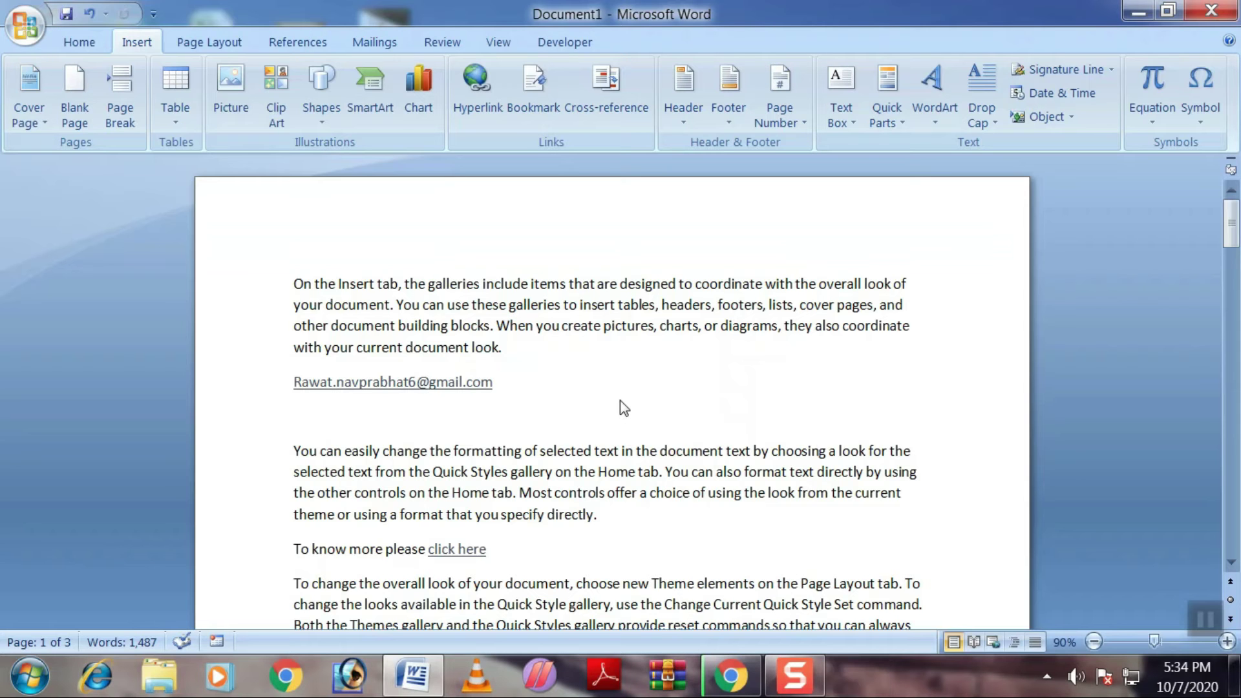
key(ctrl+z)
Insert an e-mail hyperlink displayed as "abc", using the recently used address with the subject "please%20receive%20the%20documents"
click(480, 97)
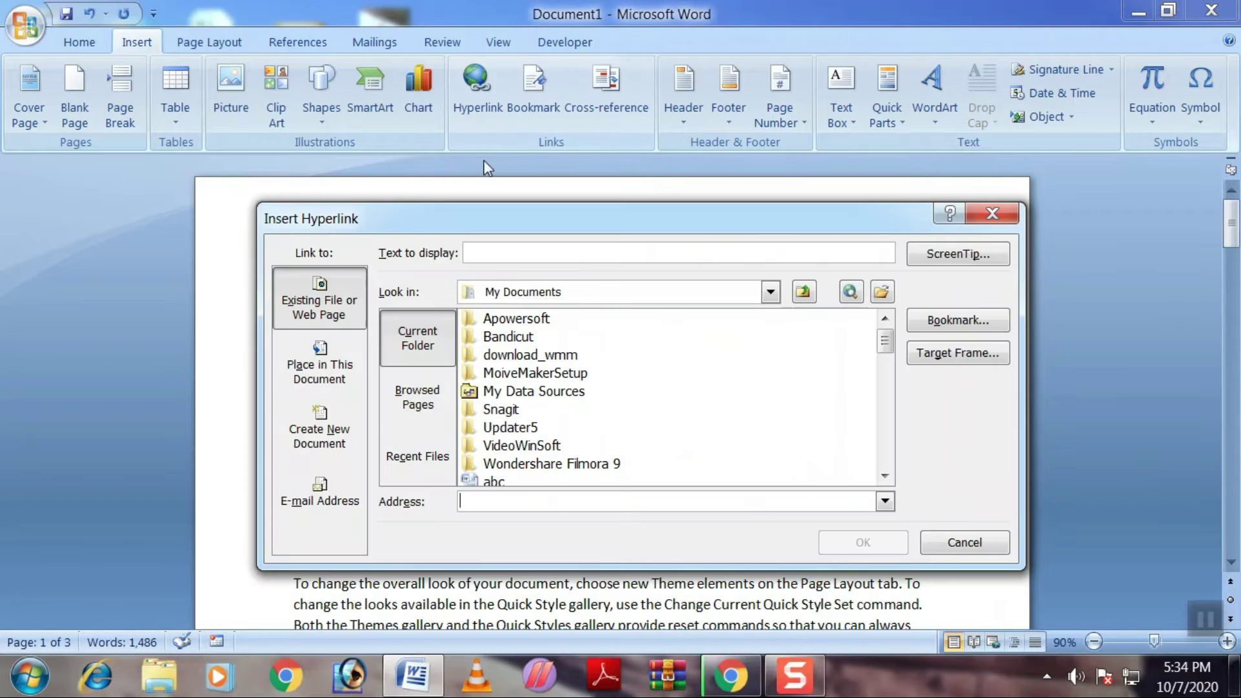
click(310, 503)
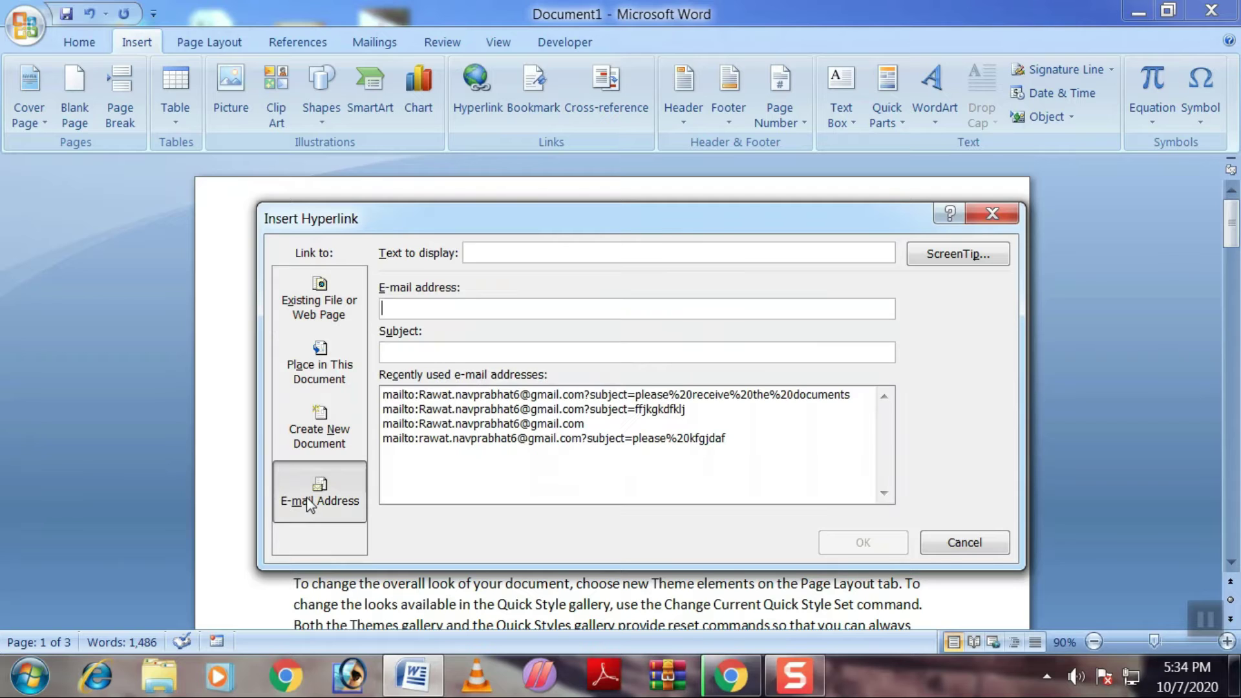
click(483, 252)
text(abc)
click(447, 396)
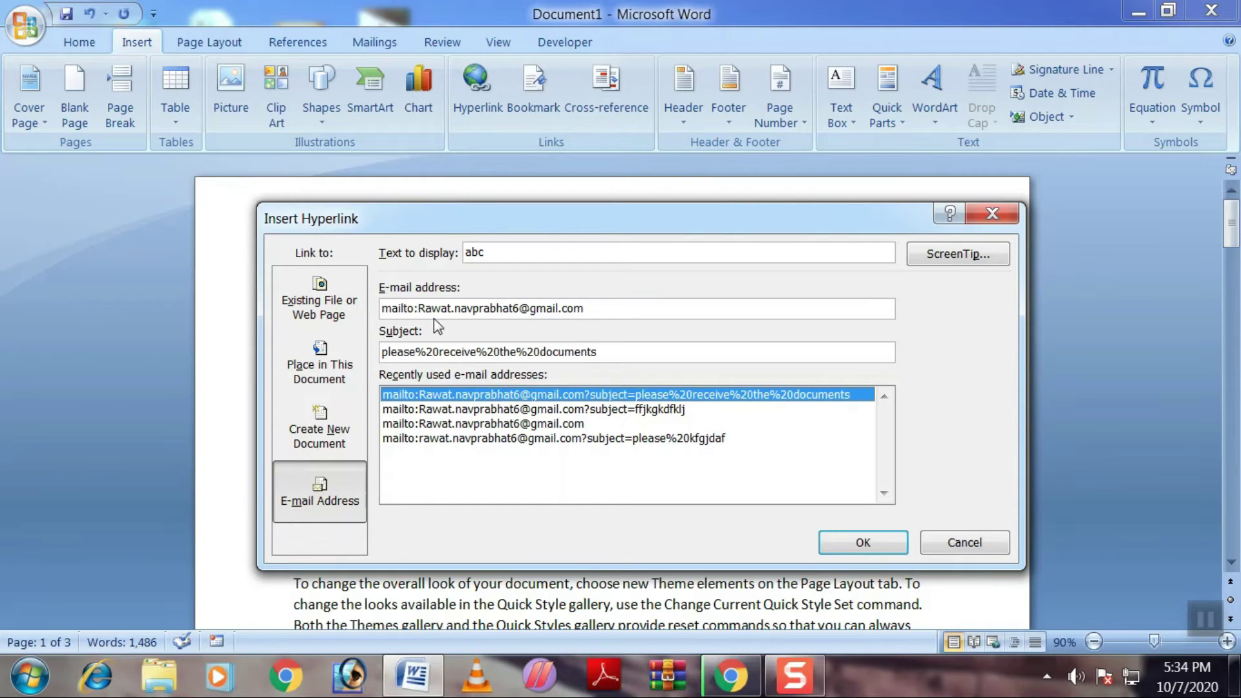
click(841, 541)
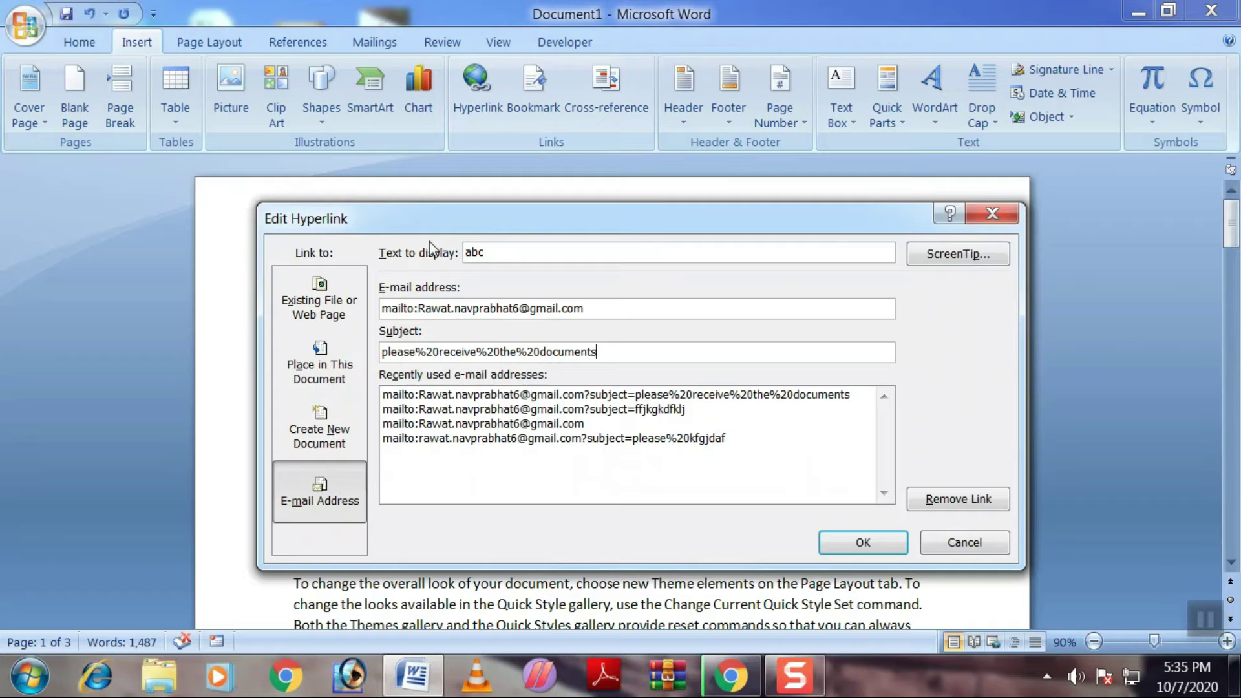
Hyperlink the text "document look." to a new document named "create", set to be edited now
click(307, 435)
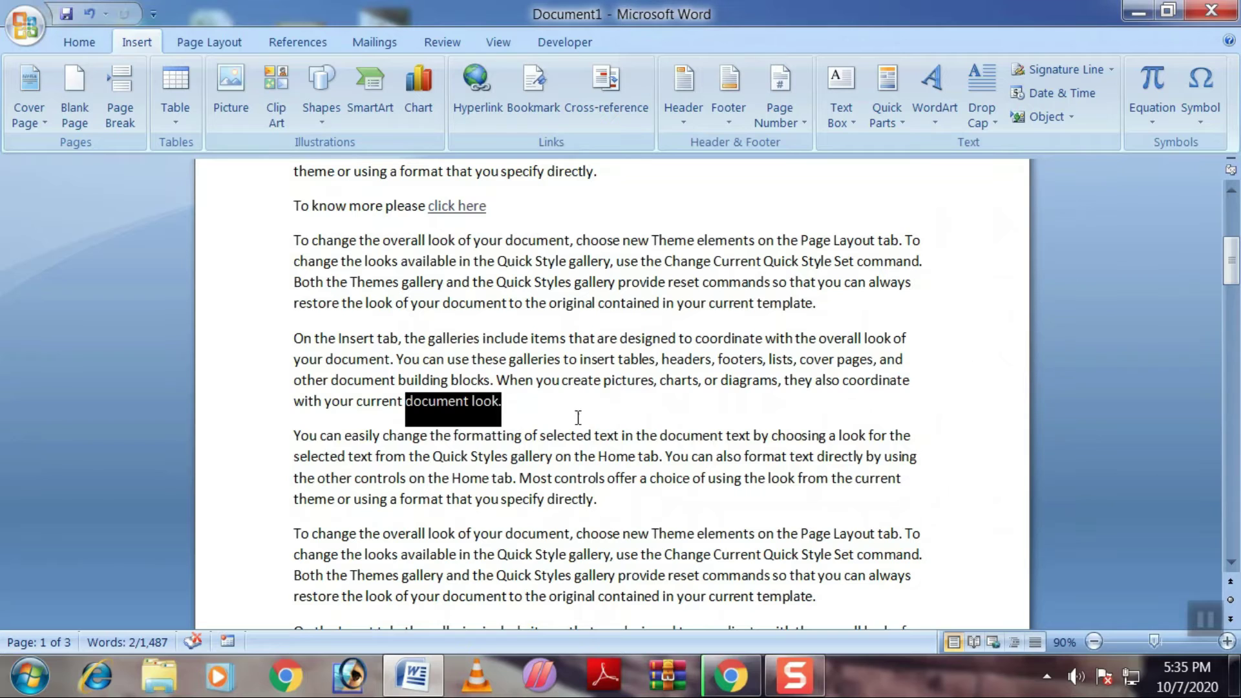
click(535, 404)
drag(535, 405, 443, 401)
click(478, 90)
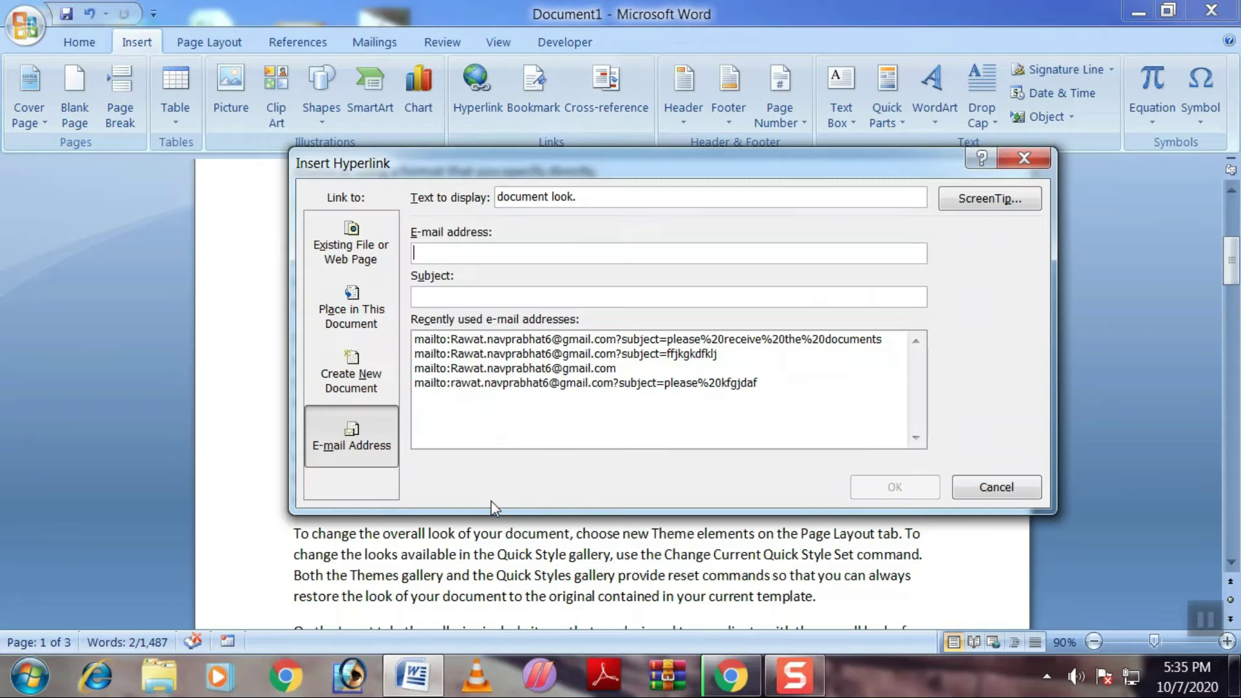
click(356, 374)
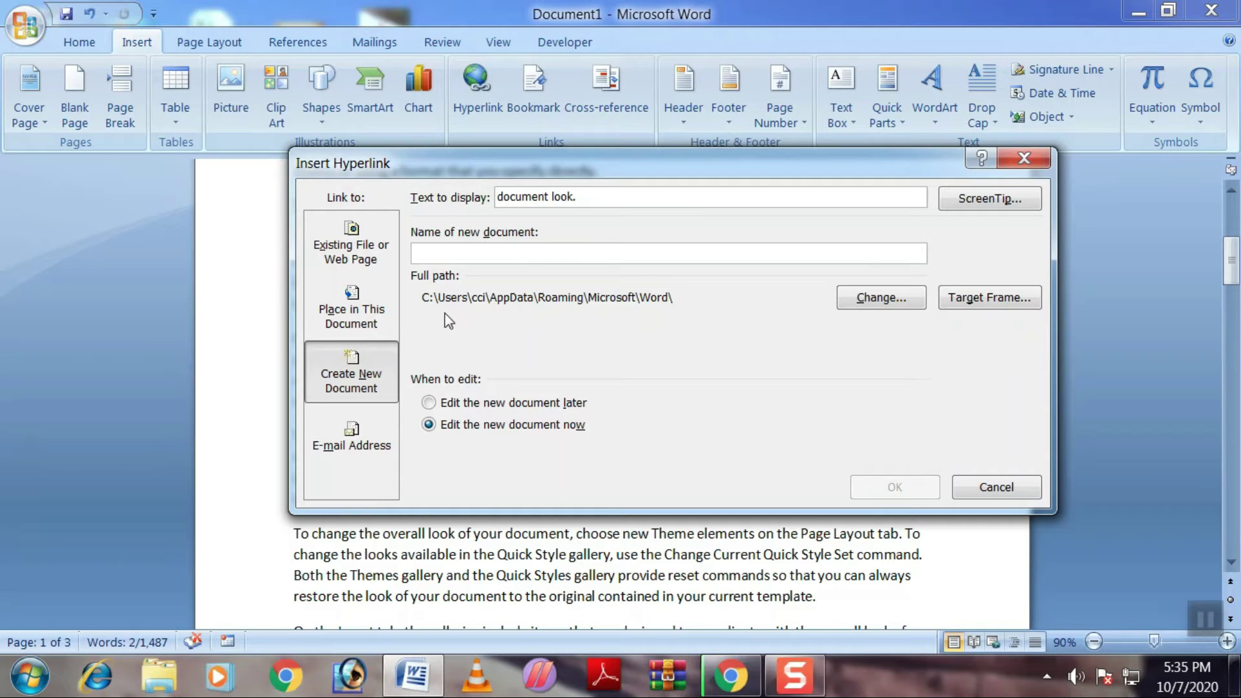
text(create)
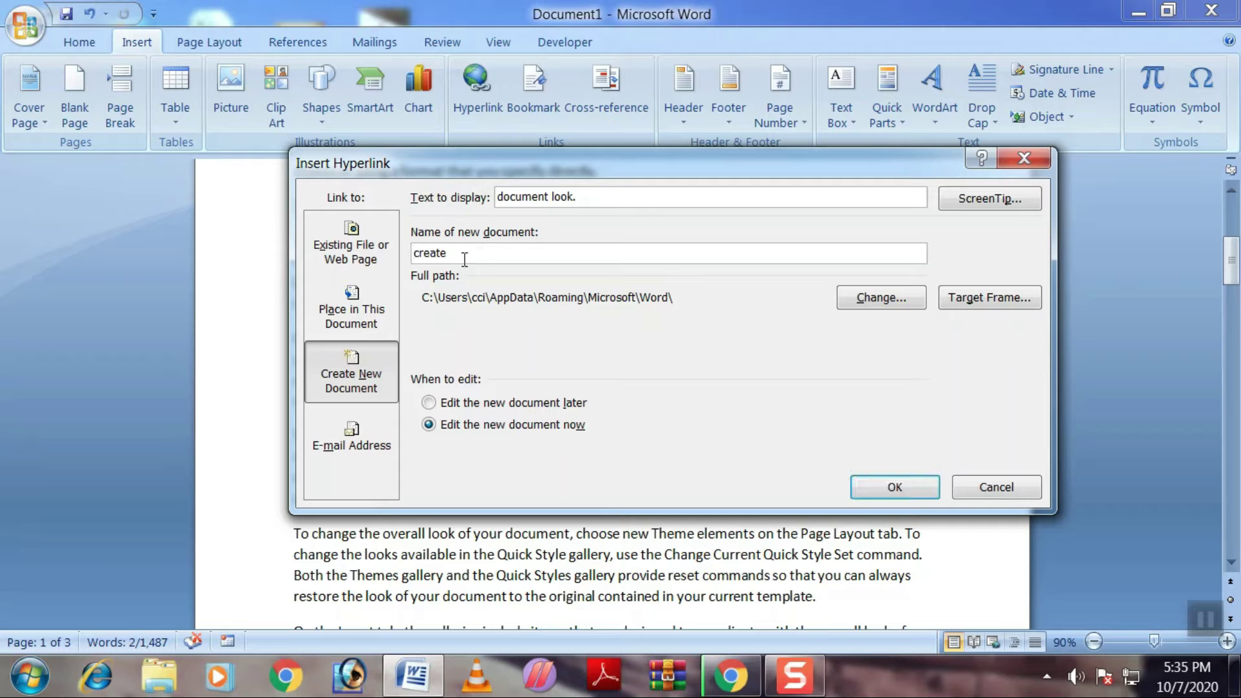
click(892, 489)
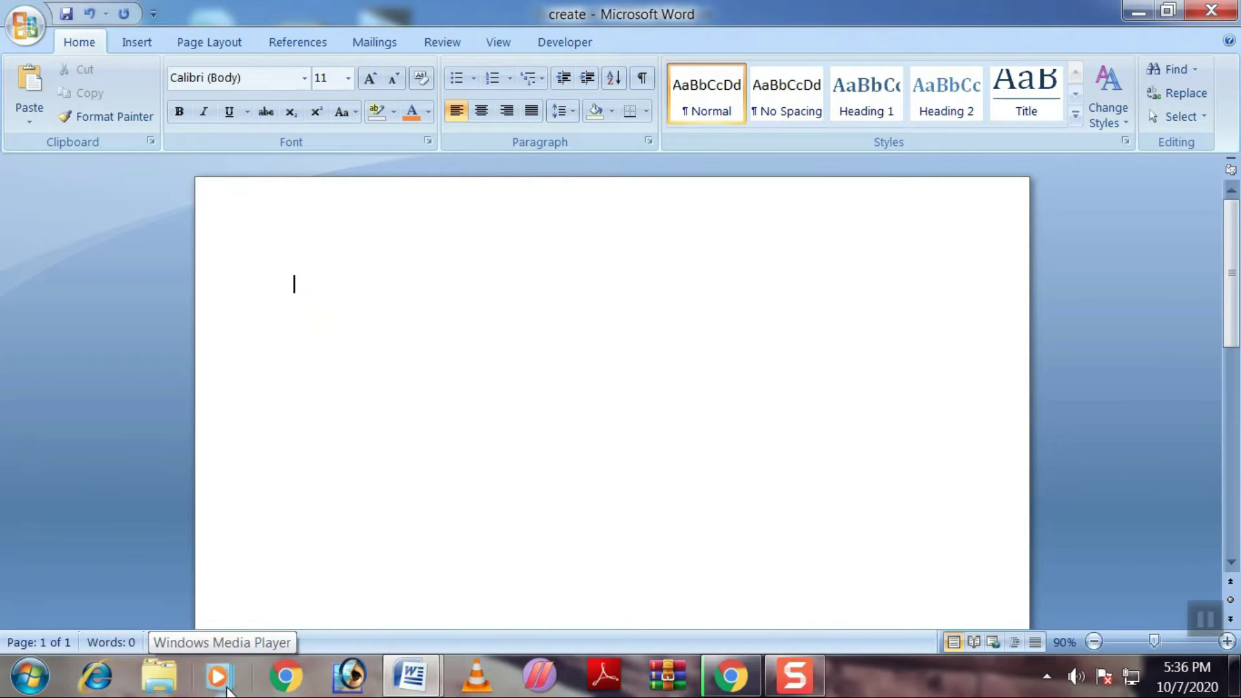
Fill the new document with sample text using =rand(), and follow the "document look." link in Document1, accepting the security notice
text(=rand())
key(Return)
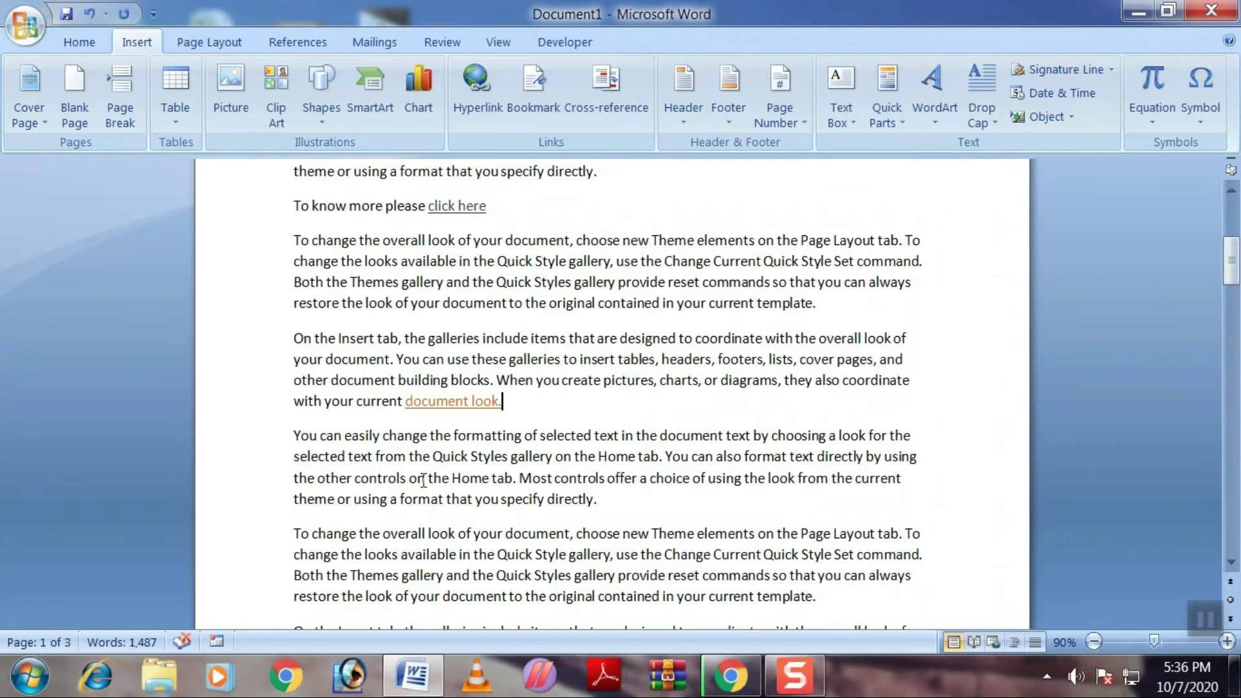
ctrl+click(441, 414)
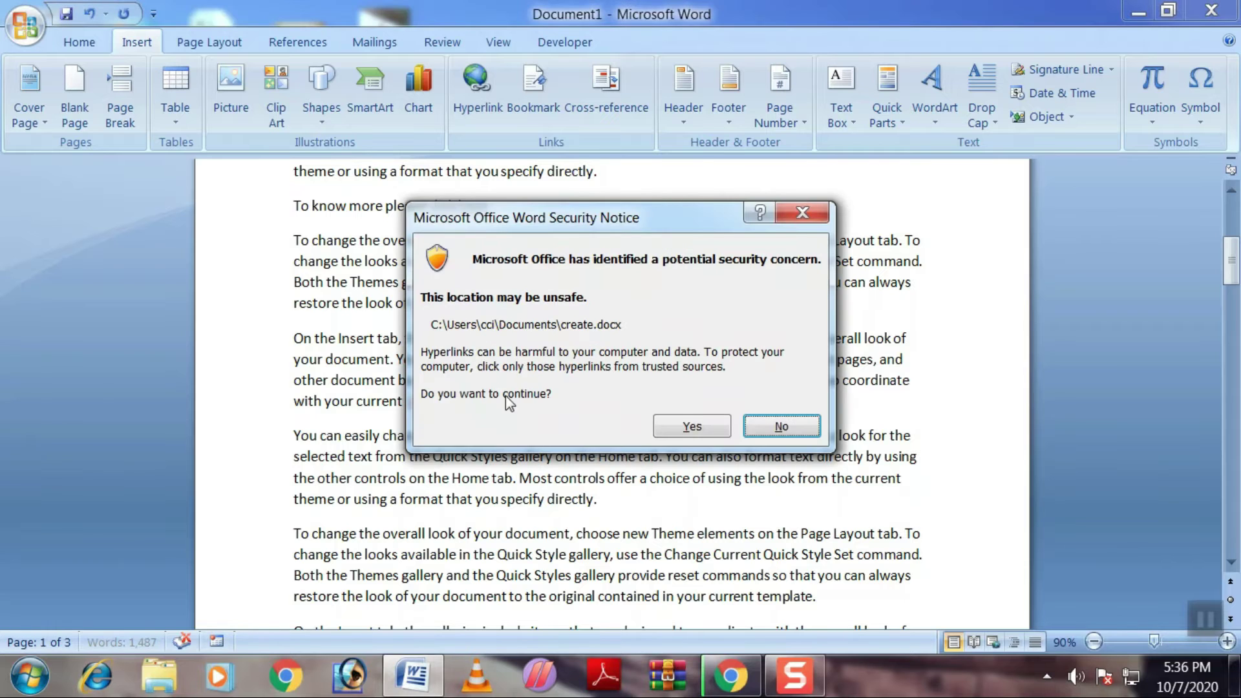
click(676, 431)
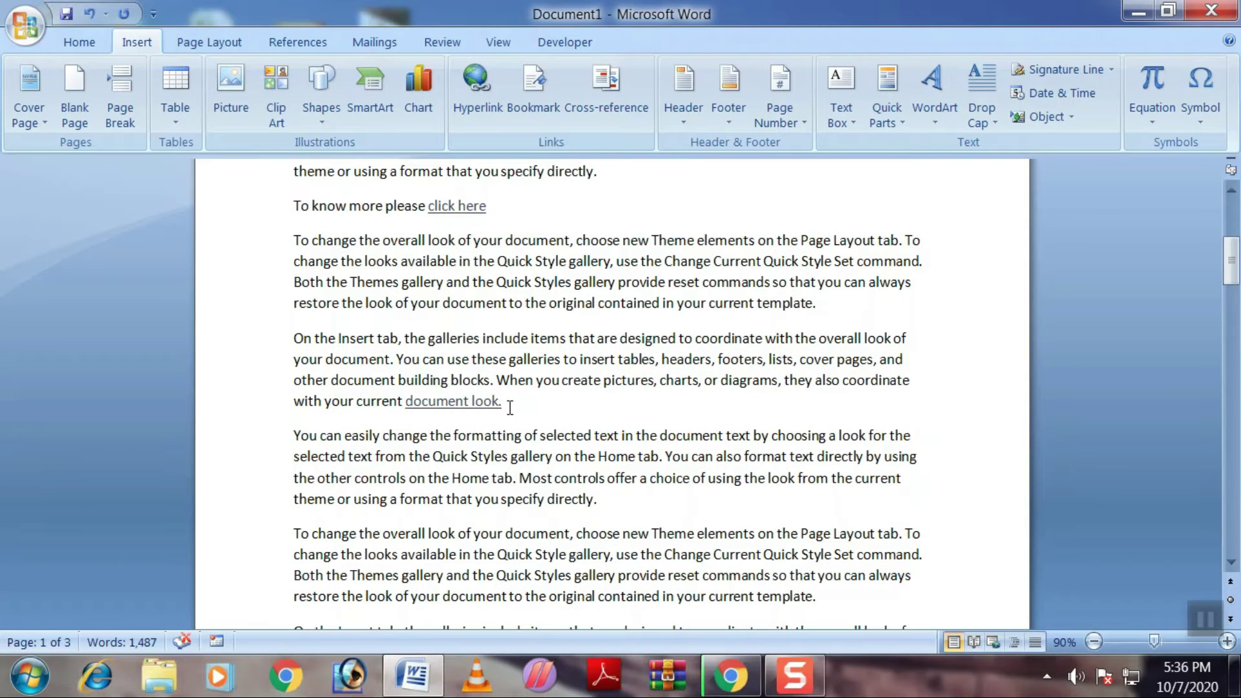
Remove the hyperlink from the text "document look." in Document1 and reselect that text
drag(507, 401, 409, 405)
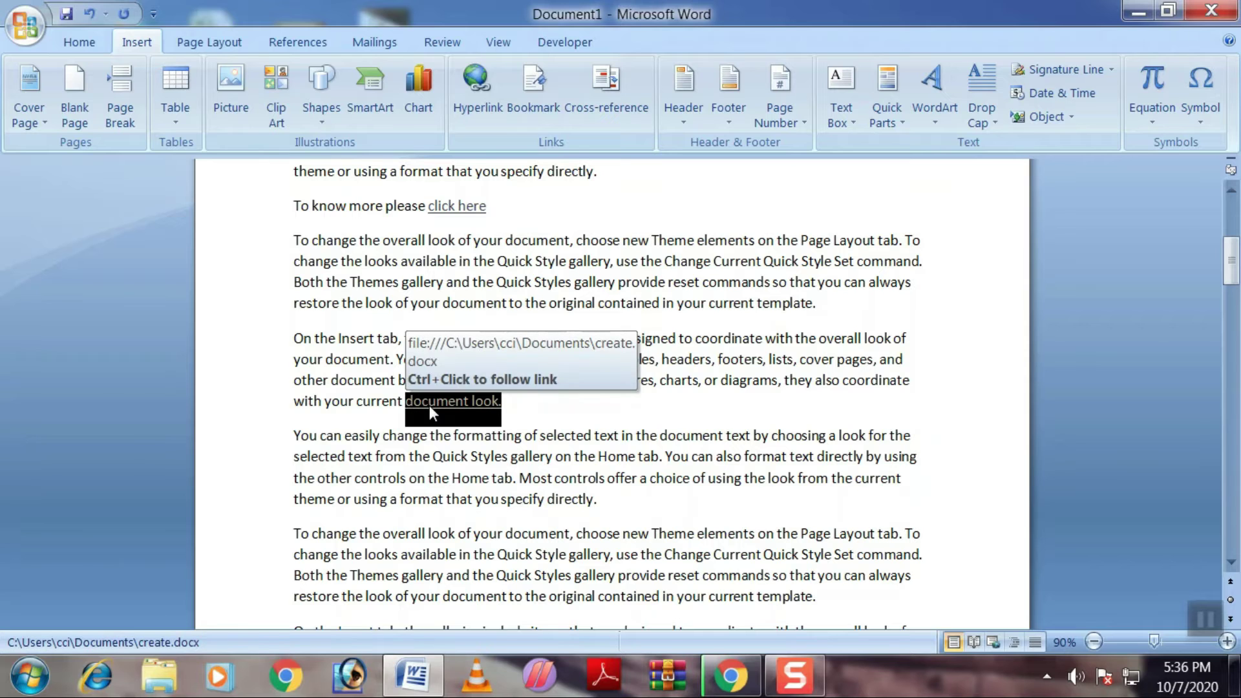
click(470, 127)
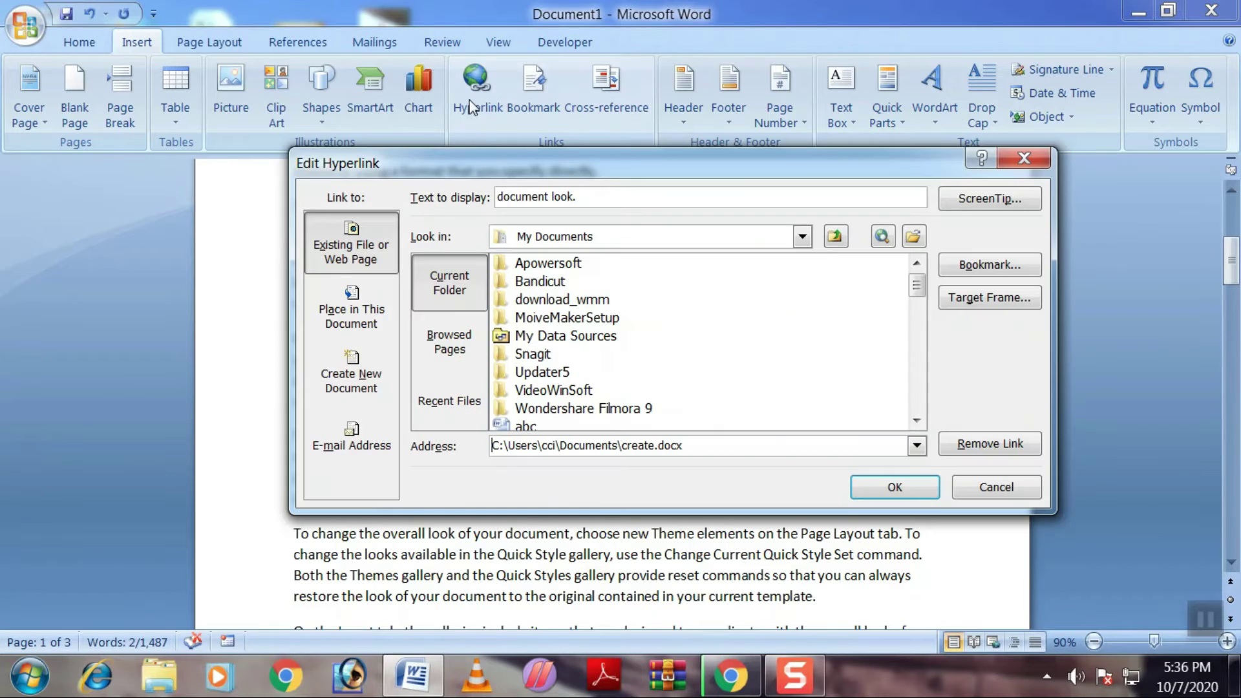
click(994, 446)
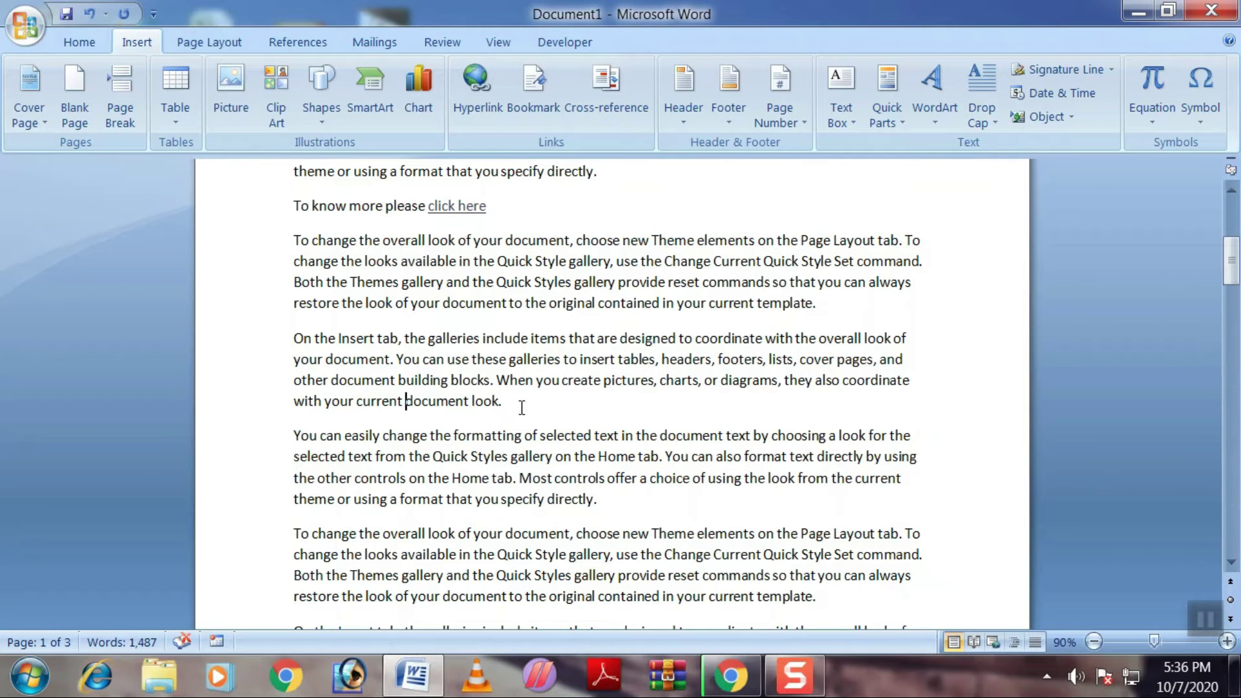
drag(521, 408, 419, 405)
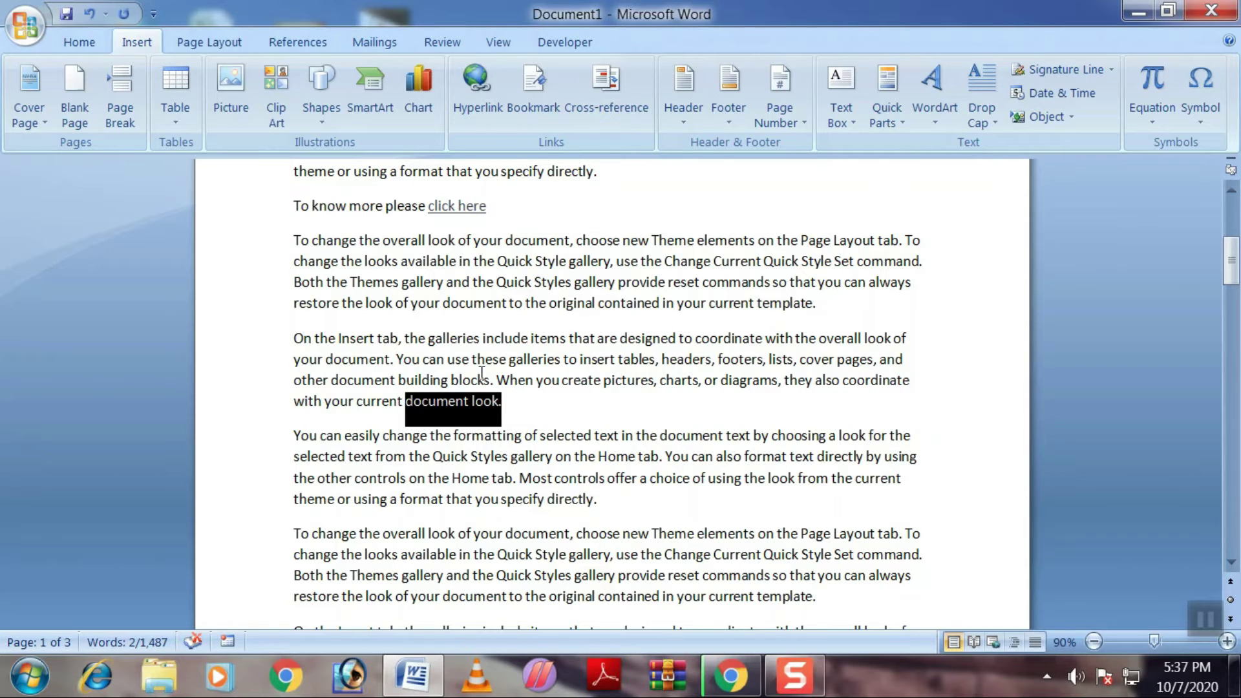
Add a bookmark named "bookmark1" at the end of the first paragraph on page 5
scroll(474, 323, down, 10)
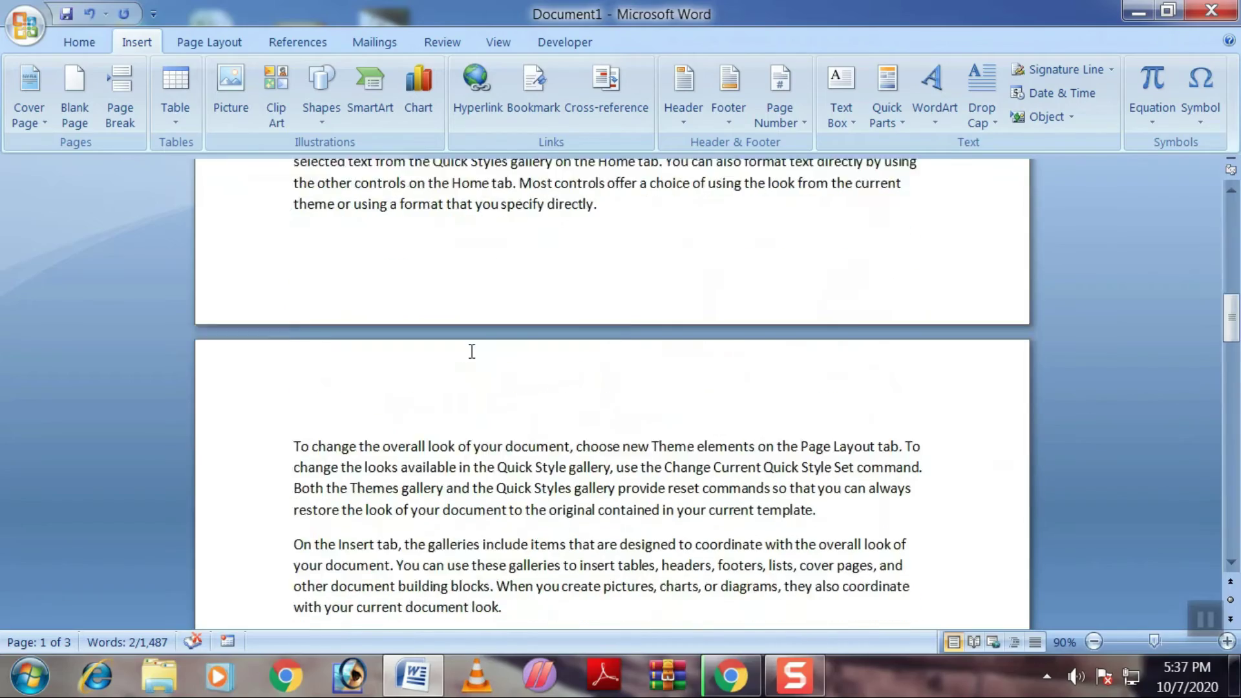
scroll(474, 375, down, 10)
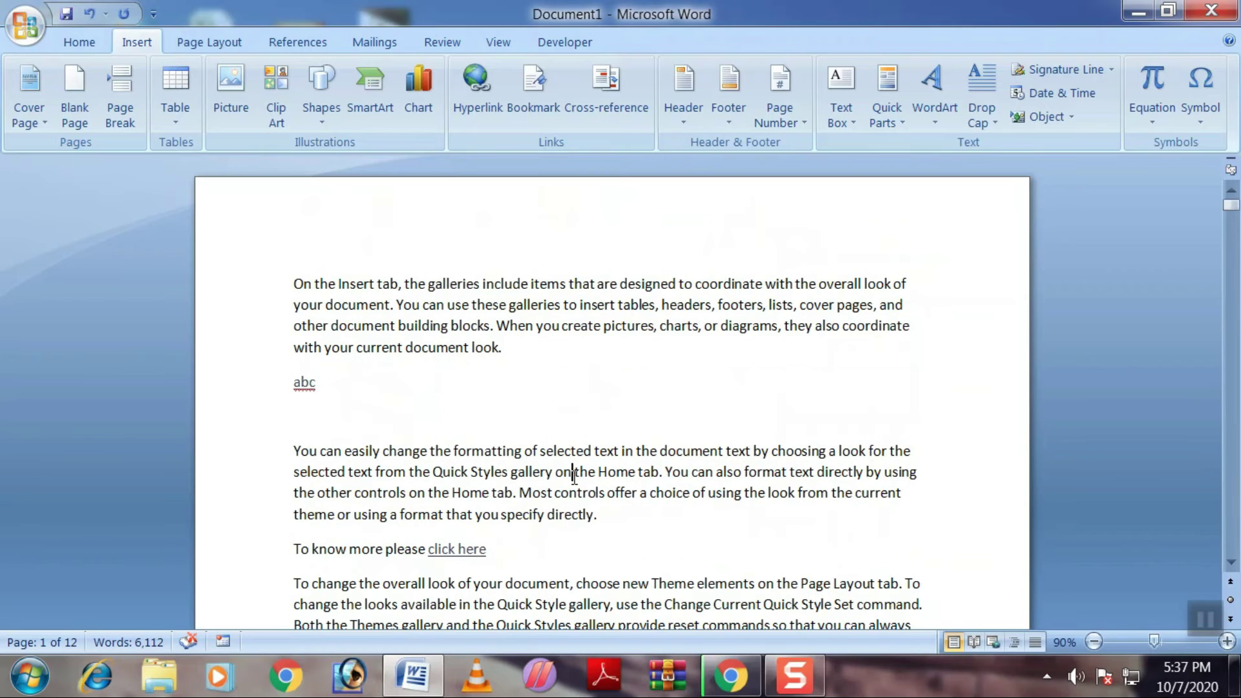
click(574, 472)
scroll(550, 455, down, 20)
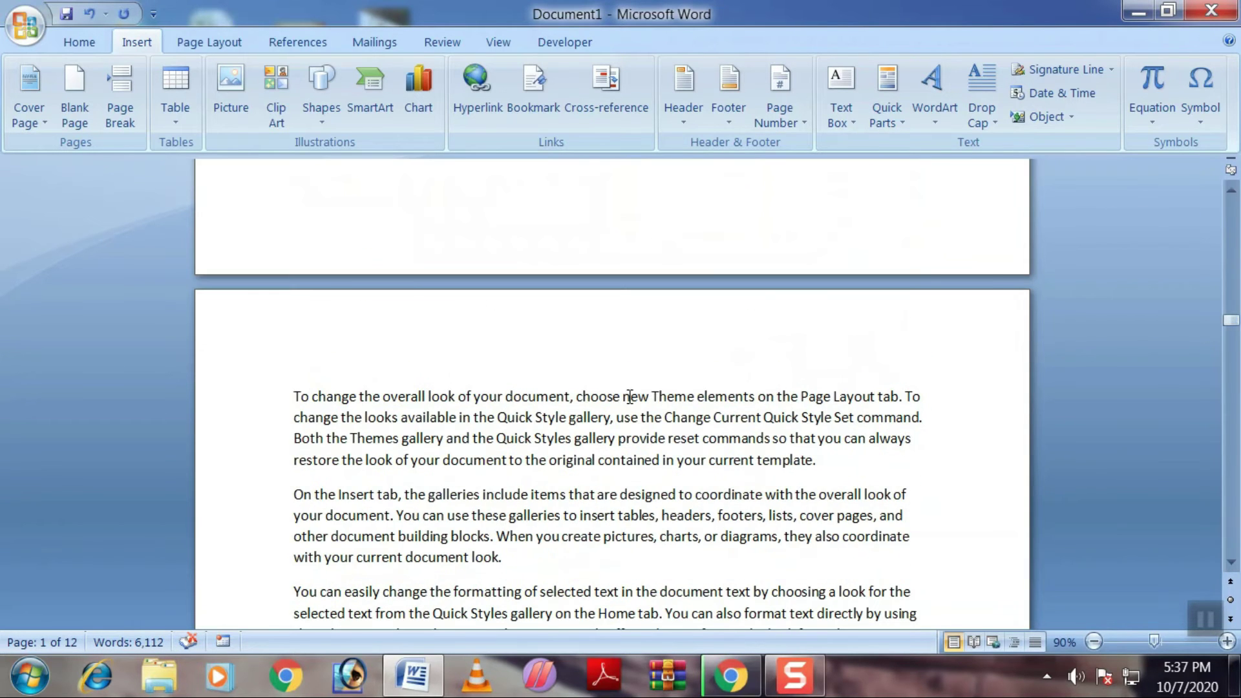
click(834, 467)
click(535, 107)
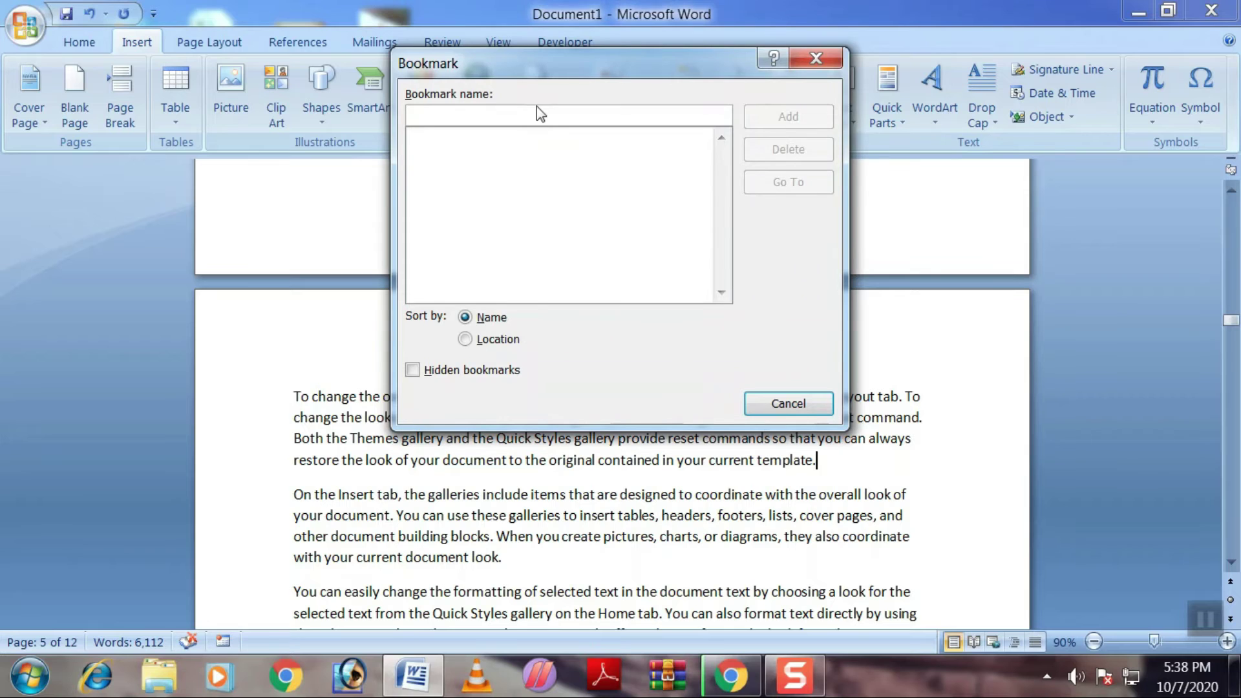
text(bookmark)
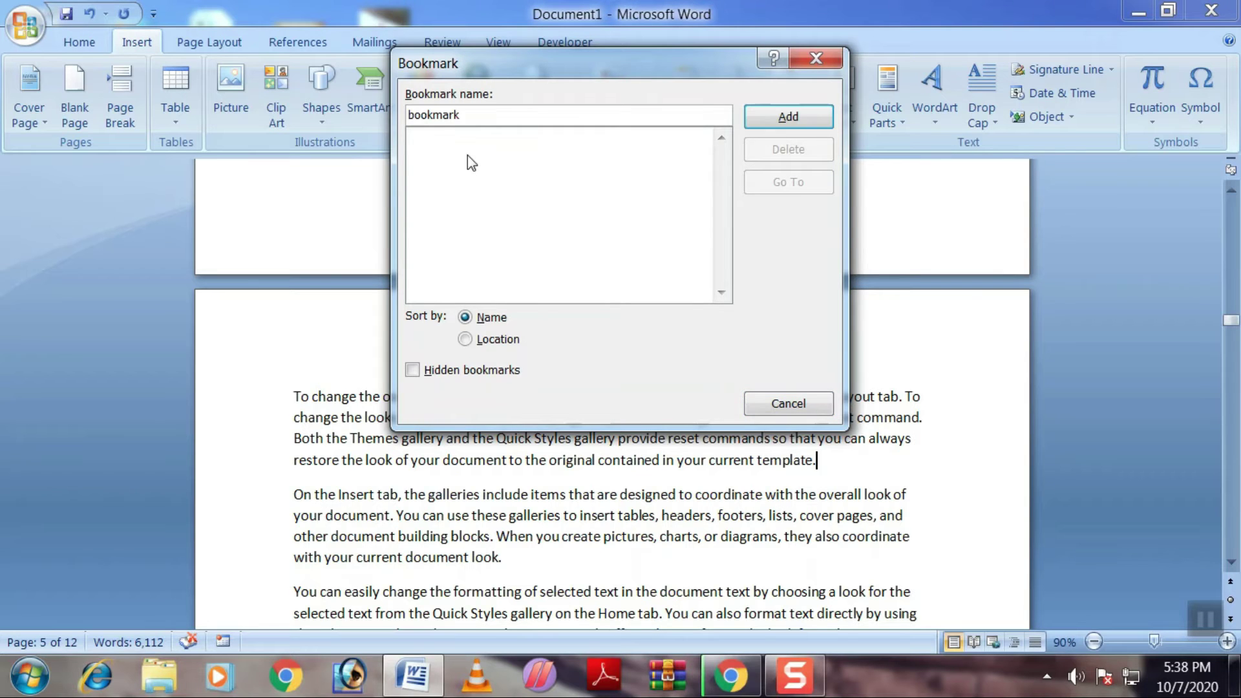
text(1)
click(815, 115)
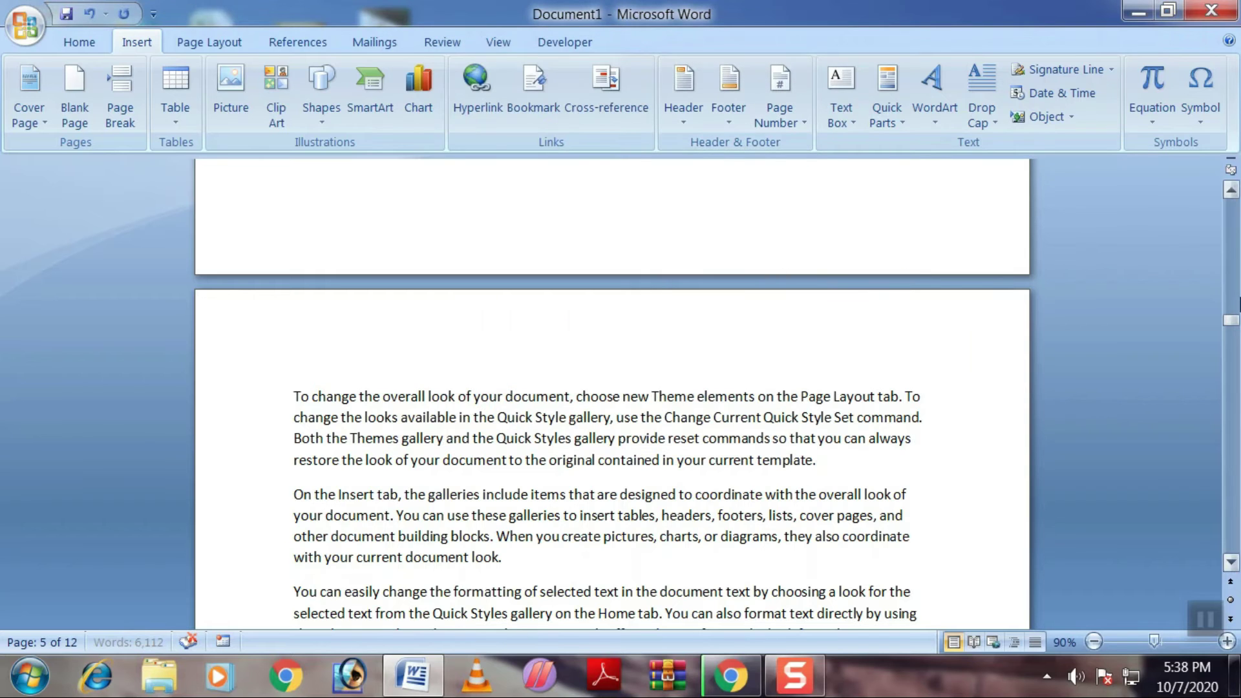
Return to the start of the document and go to the bookmark "bookmark1" from there
drag(1231, 320, 1231, 206)
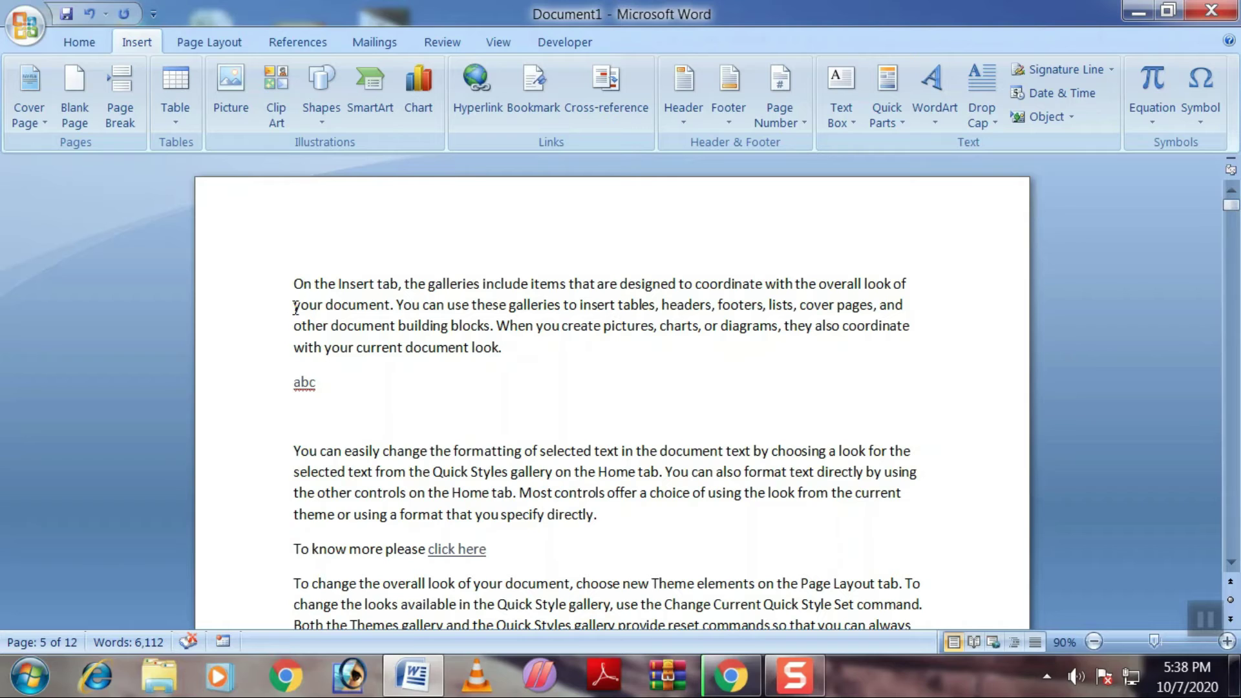
click(294, 284)
click(537, 93)
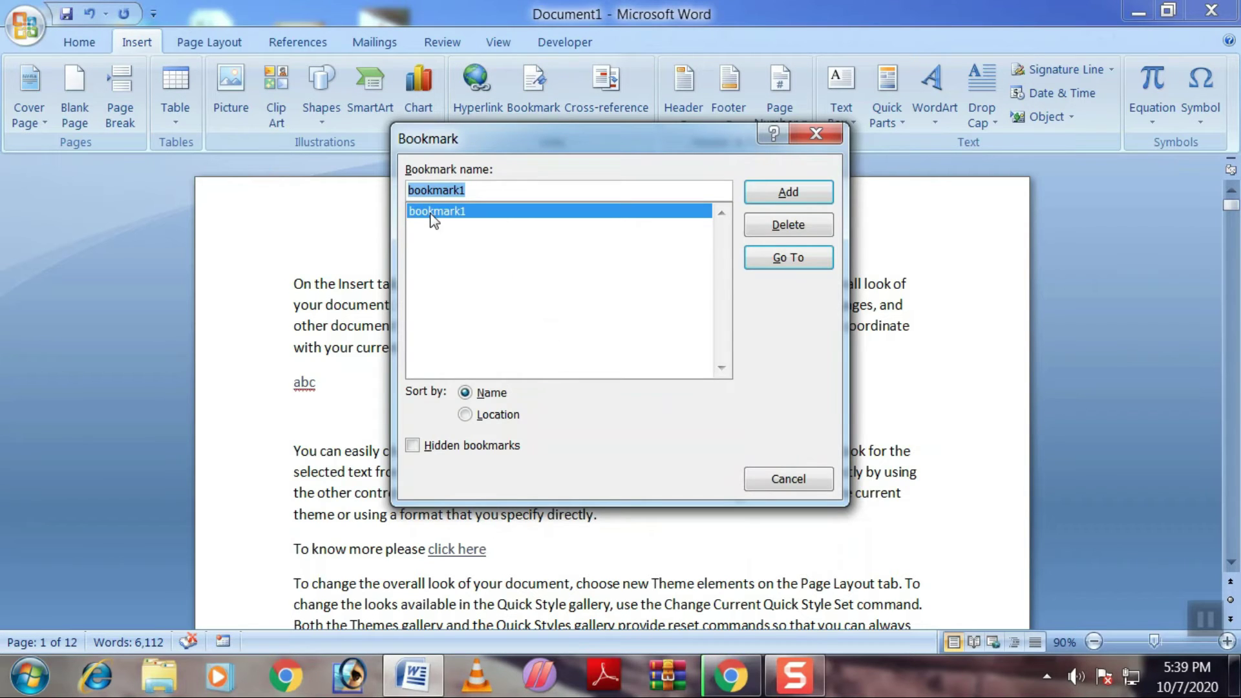
click(750, 262)
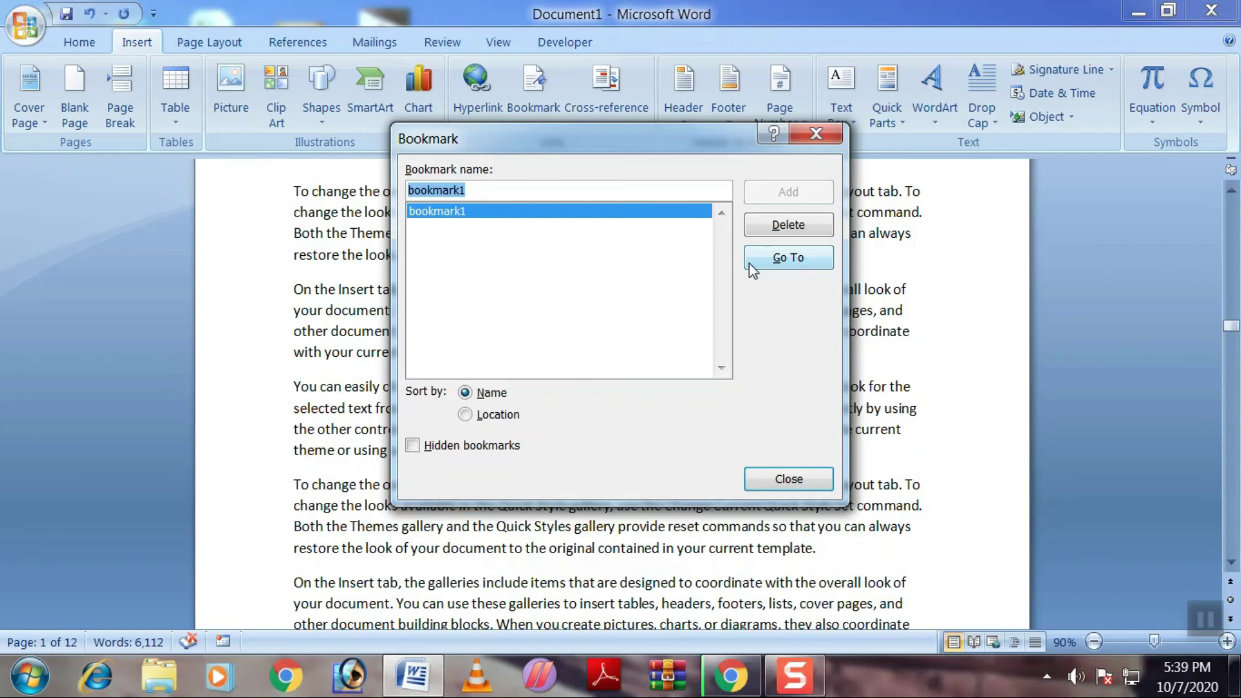
click(816, 135)
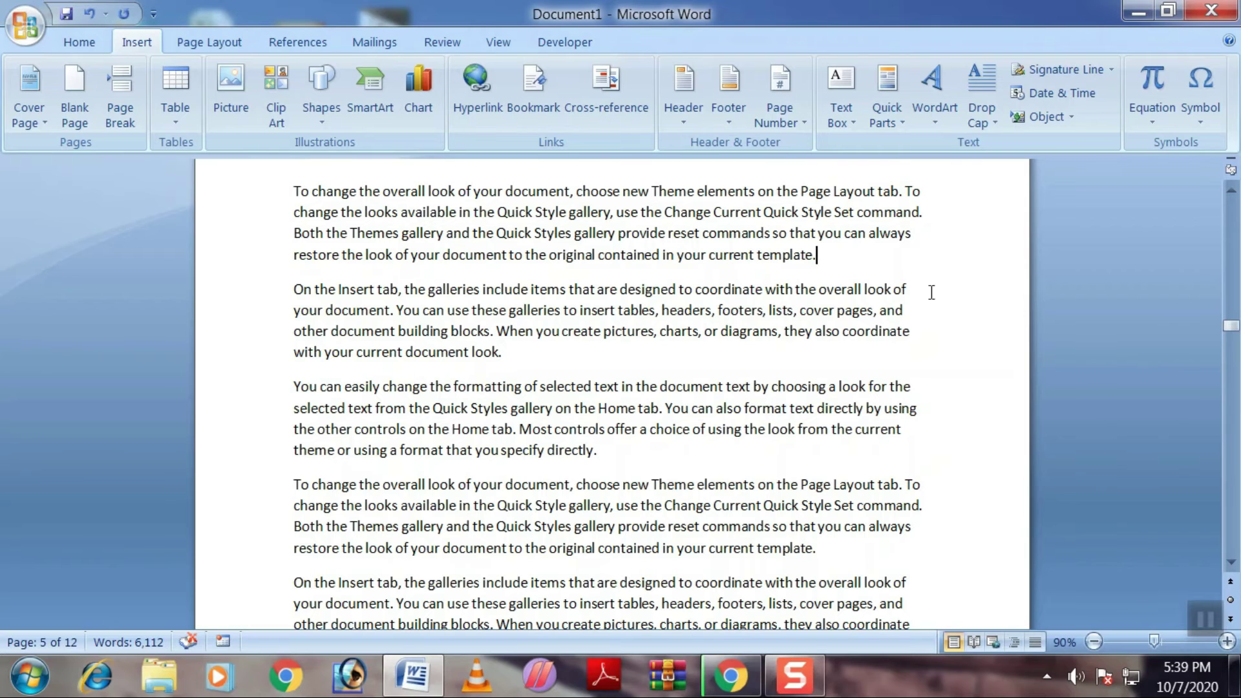
Add a page break at the very start of the document, then insert and follow a hyperlink to "bookmark1" on the new first page
key(ctrl+Home)
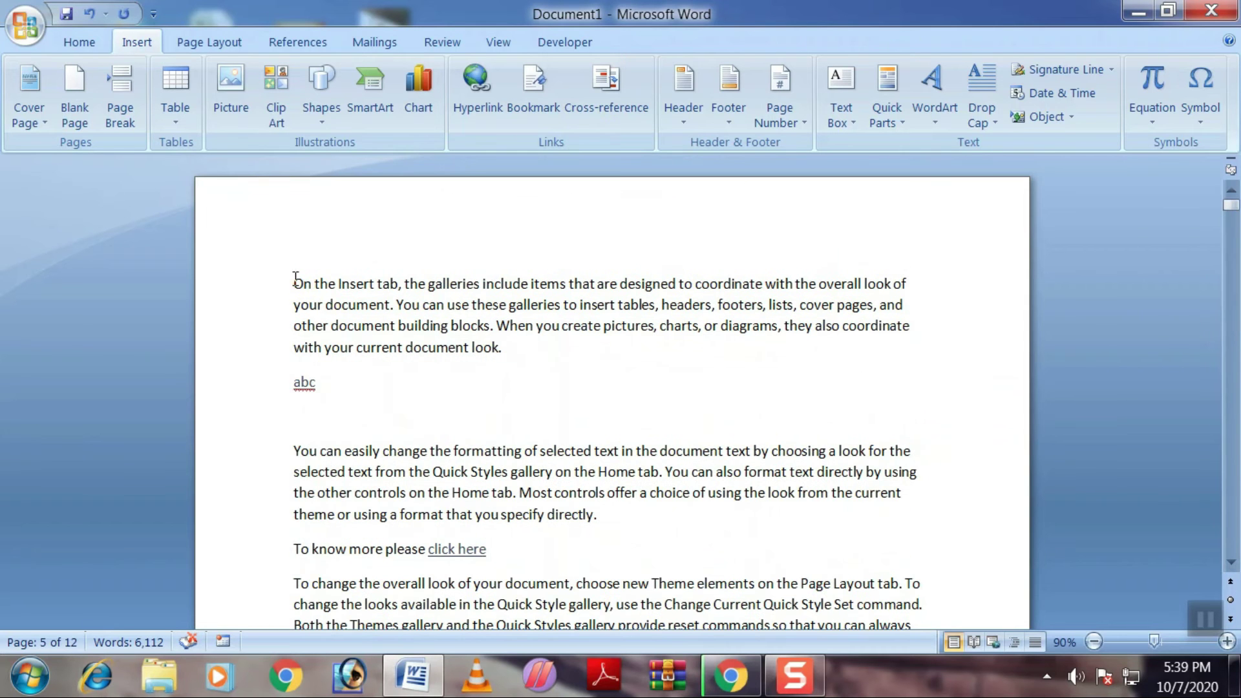
key(ctrl+Return)
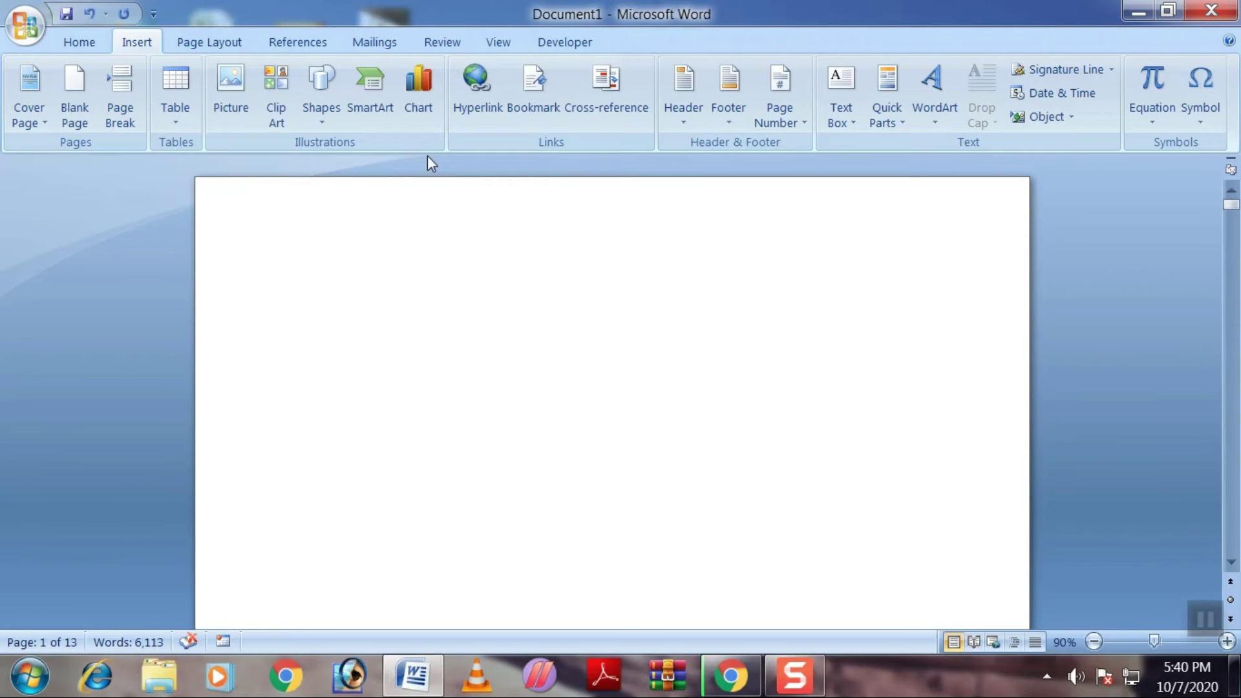
click(470, 94)
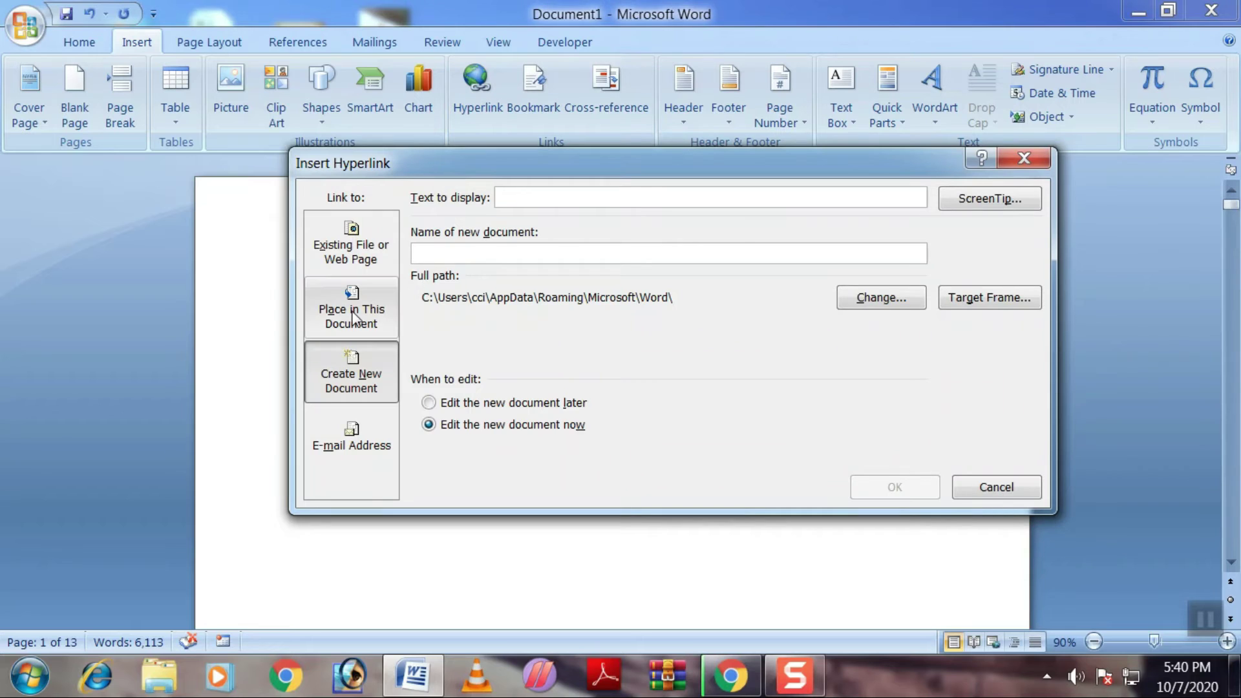
click(353, 315)
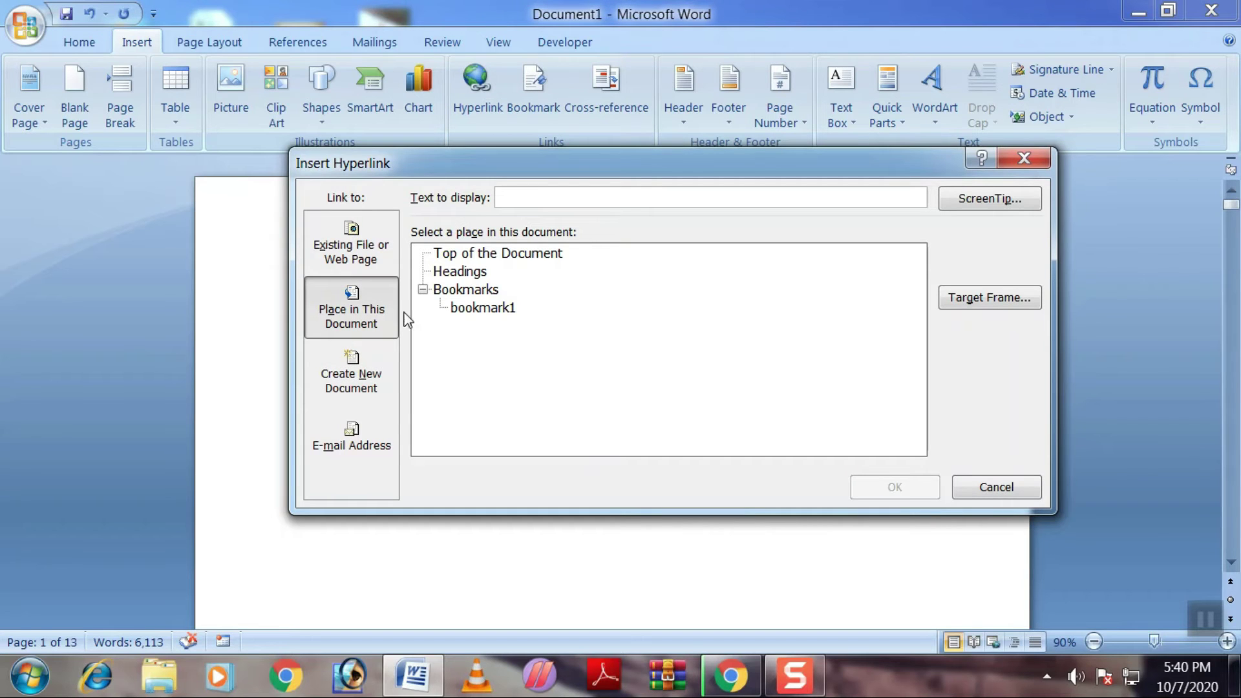
click(467, 308)
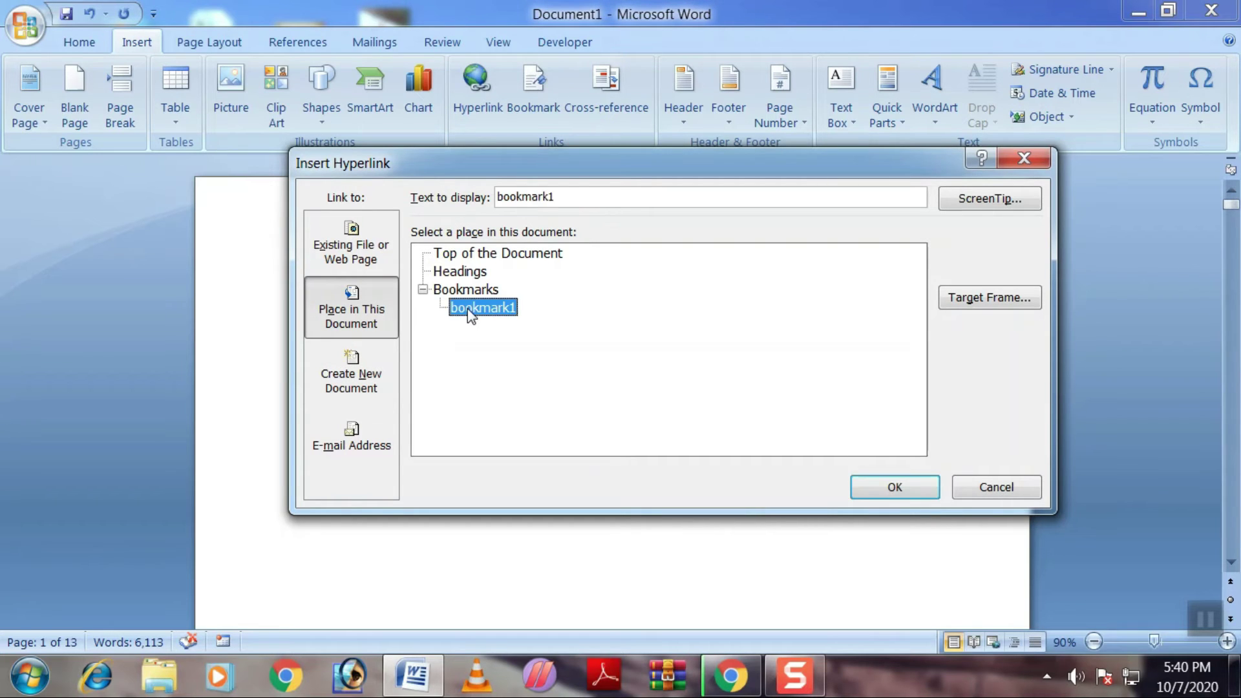
click(857, 480)
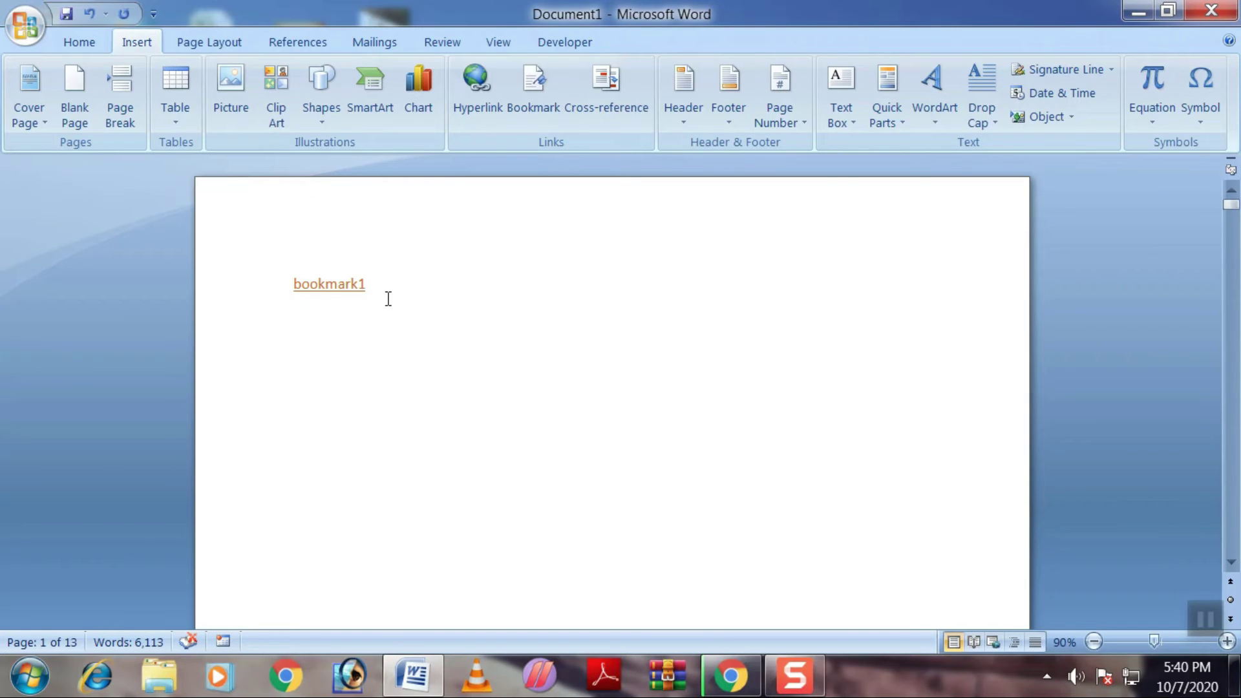
ctrl+click(318, 290)
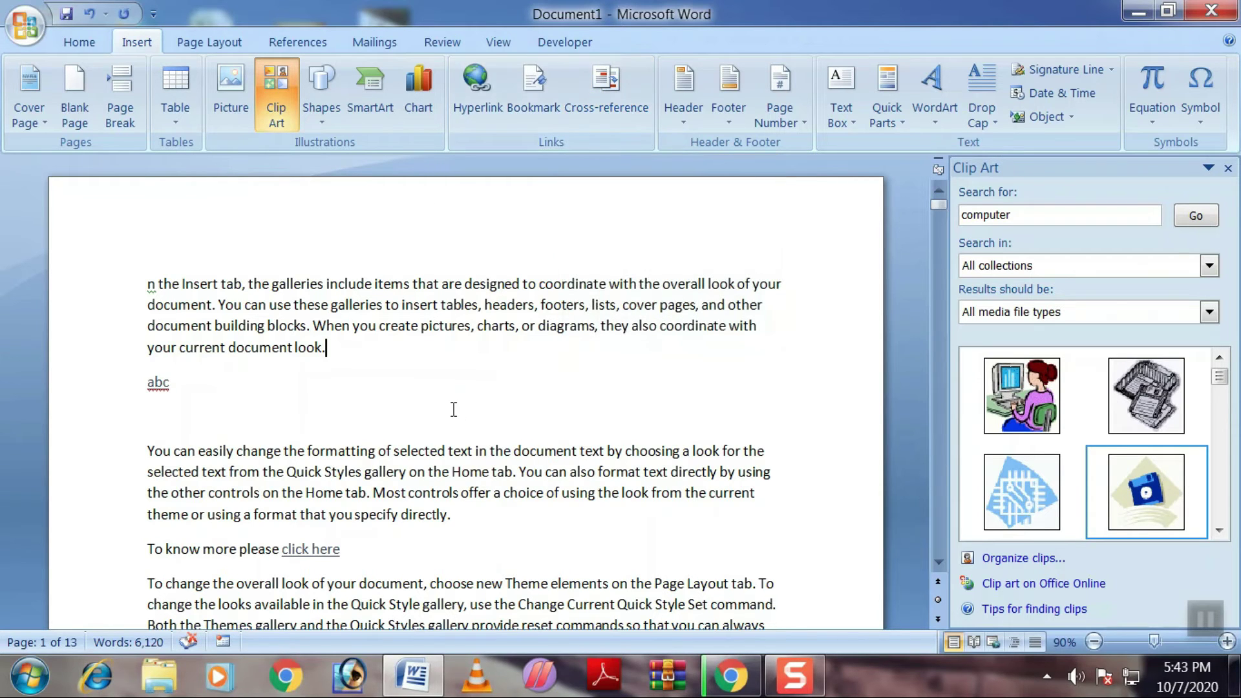
Look through the document for the clip art pictures and their figure captions
scroll(384, 453, down, 10)
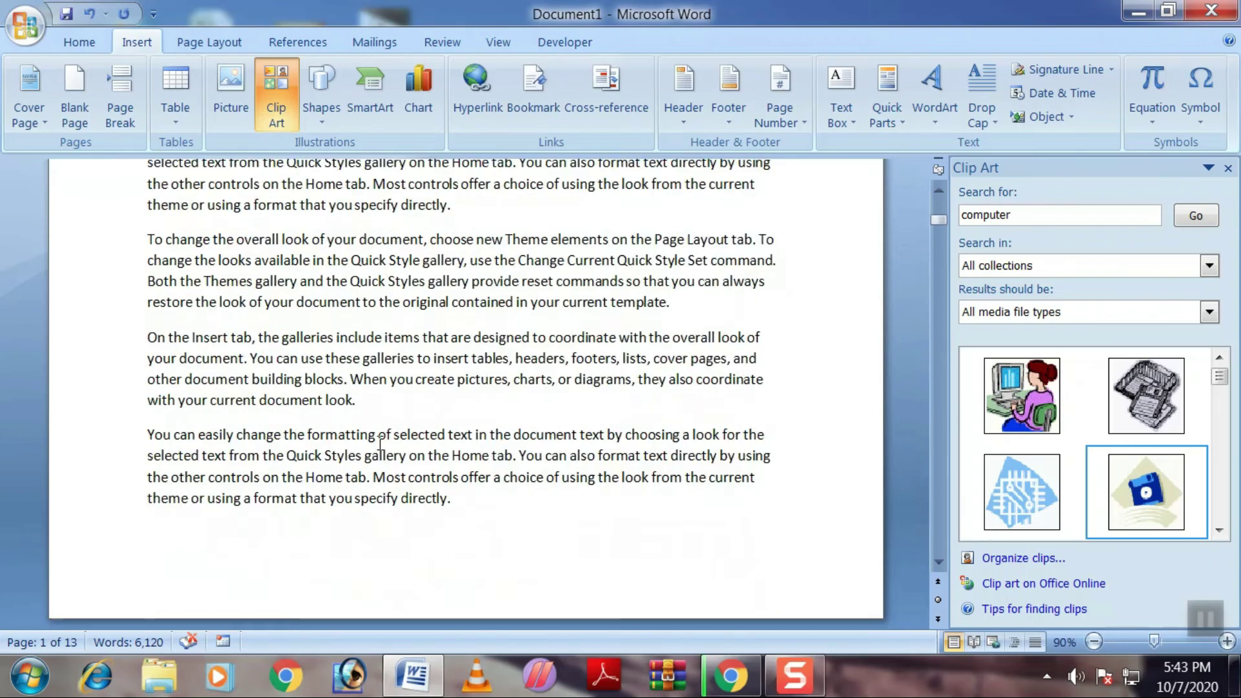
scroll(372, 492, down, 10)
click(269, 320)
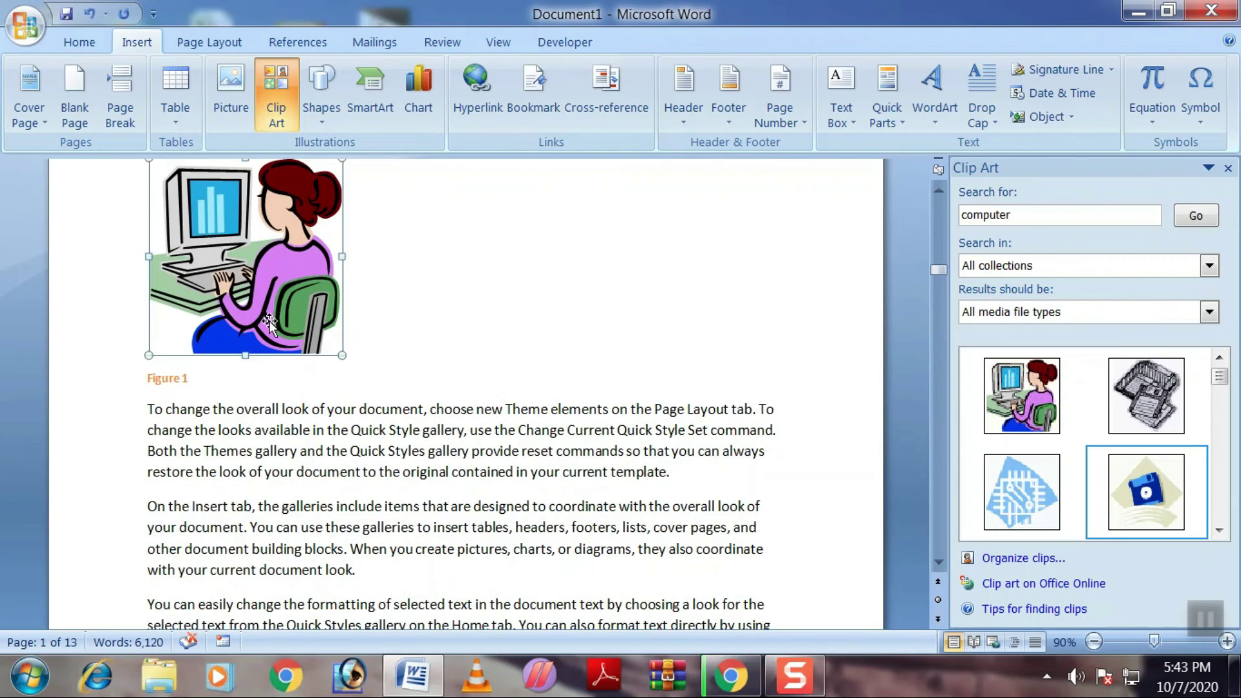
scroll(174, 579, down, 11)
scroll(179, 554, down, 3)
click(227, 302)
scroll(242, 400, down, 7)
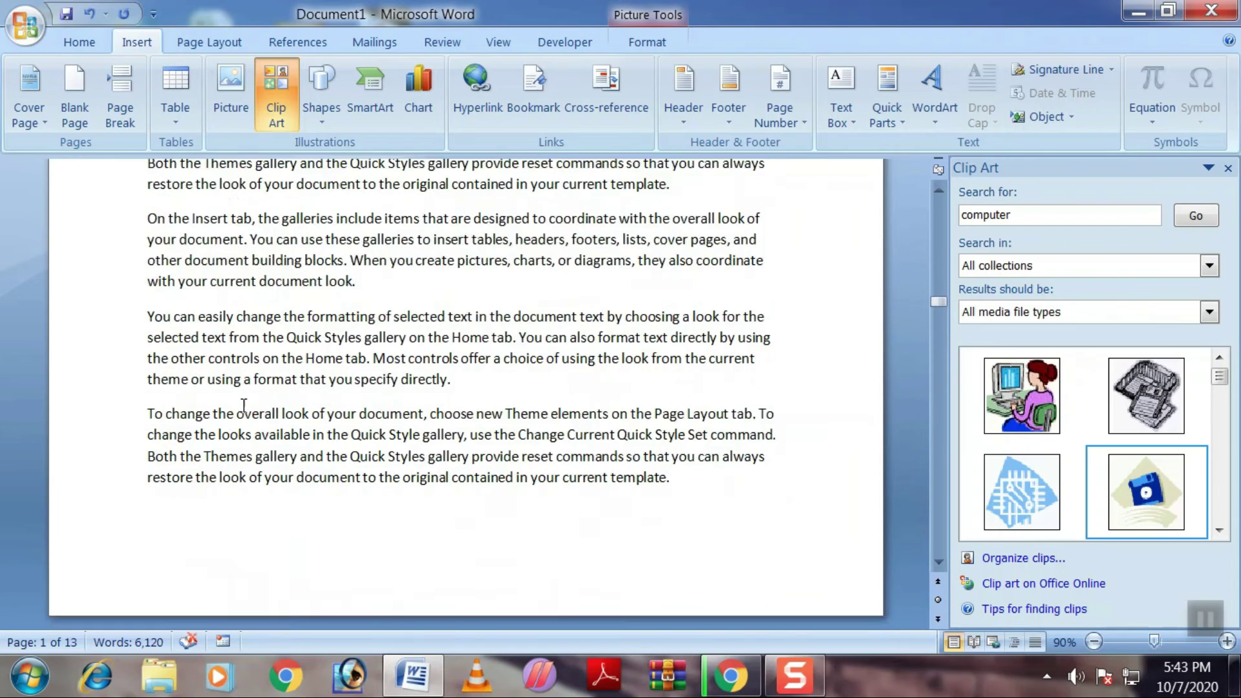
scroll(242, 402, up, 12)
click(937, 293)
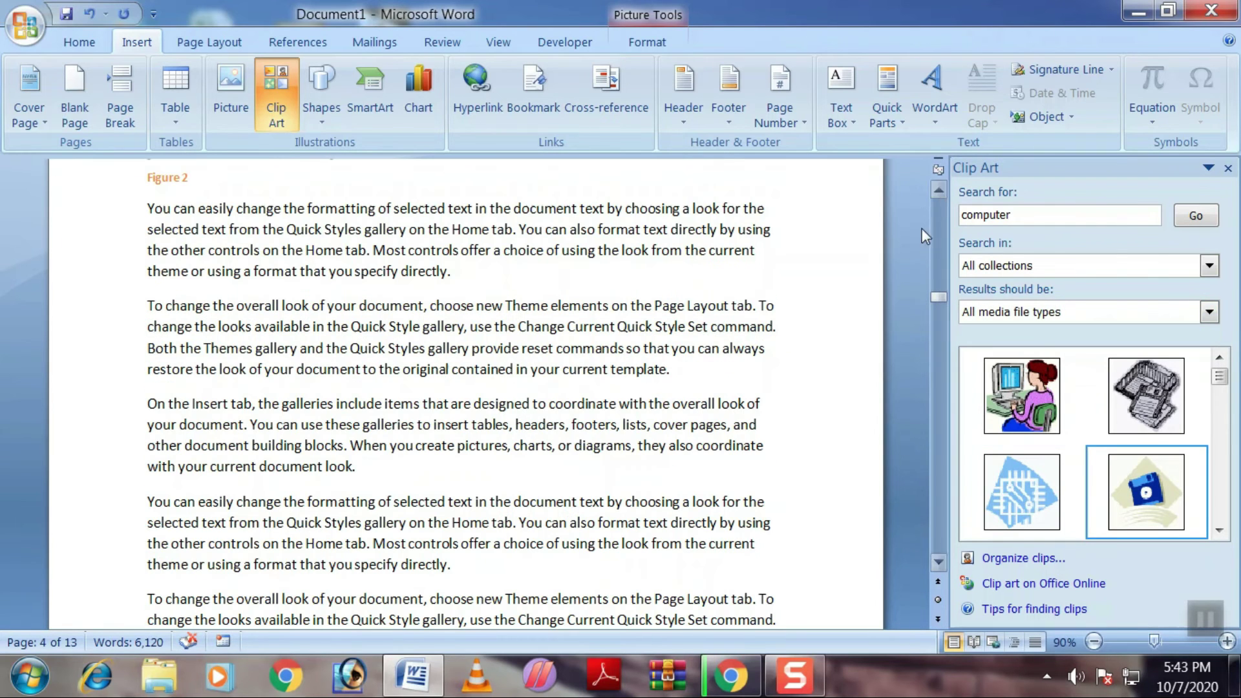
Enter the text "As shown in figure 1" below the page 1 paragraph that starts "To change the overall look of your document"
drag(937, 302, 938, 211)
click(149, 436)
text(As)
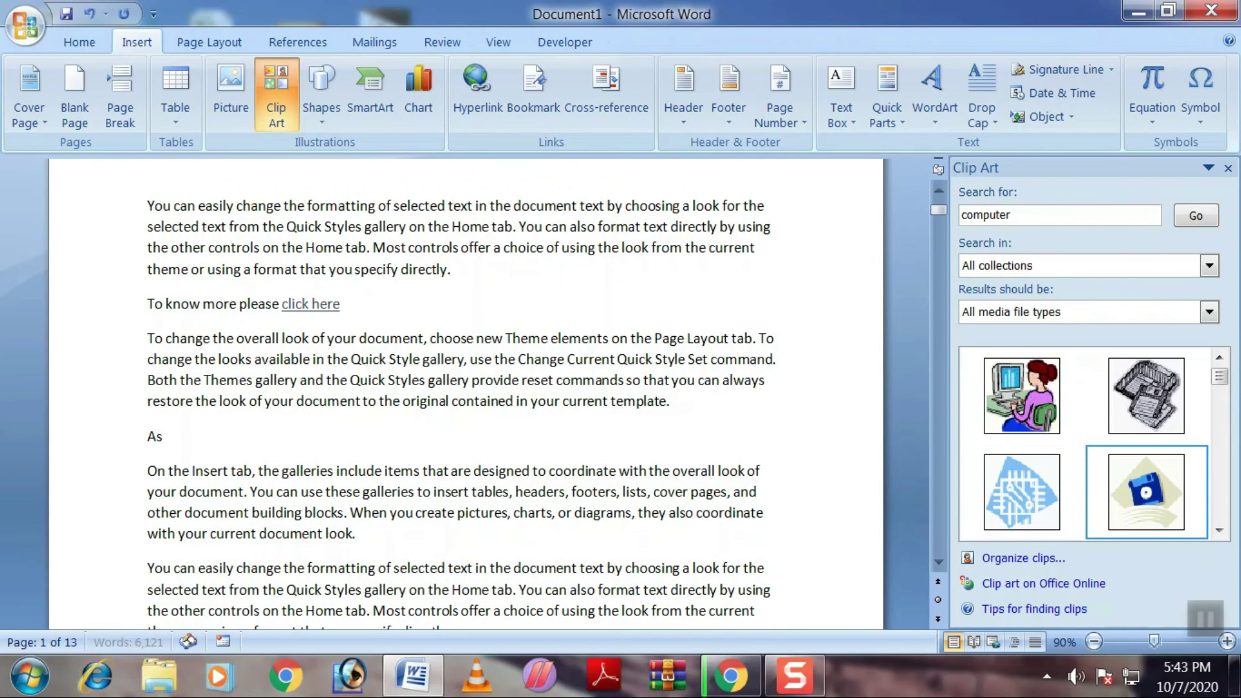
text( shown in)
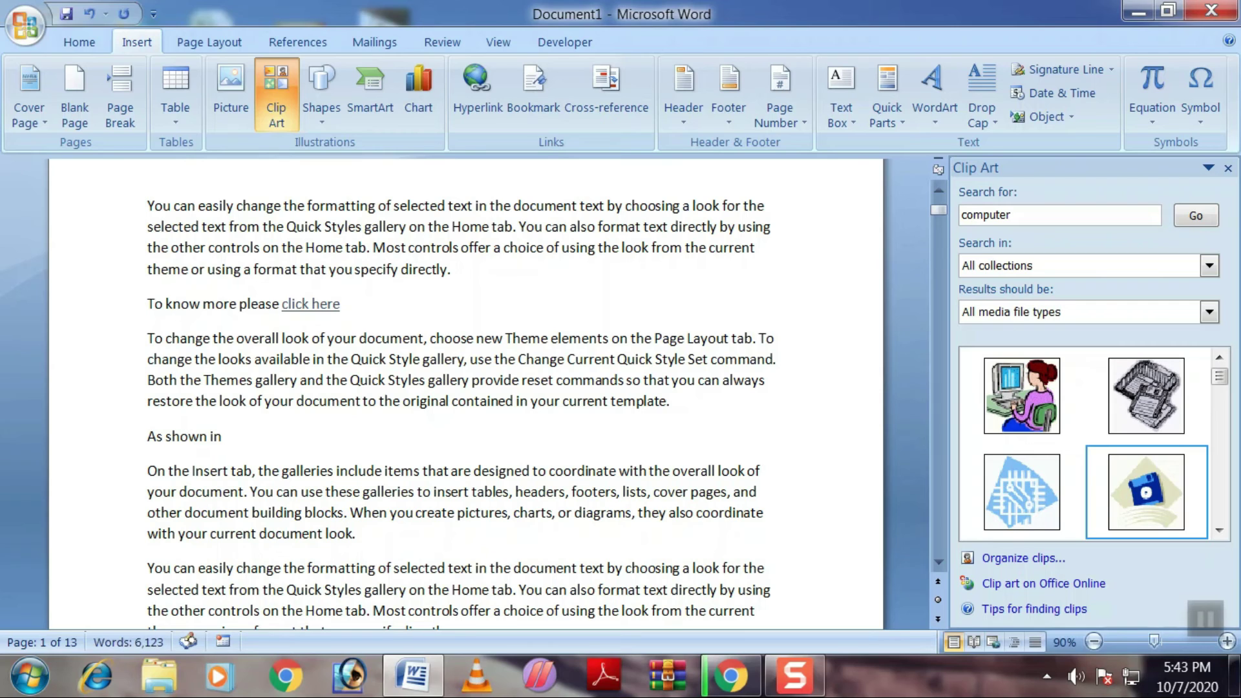
text( figure 1)
Replace the words "figure 1" with a hyperlinked cross-reference to the entire Figure 1 caption and follow it to the figure
drag(277, 438, 225, 438)
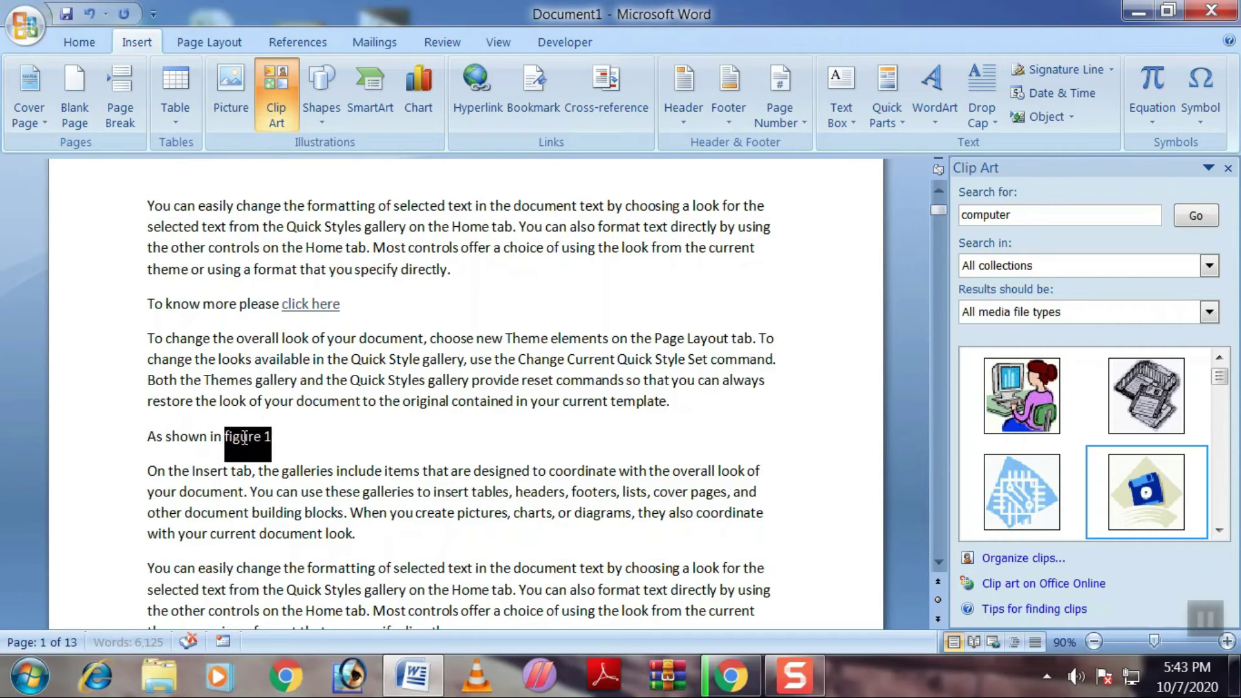
click(584, 91)
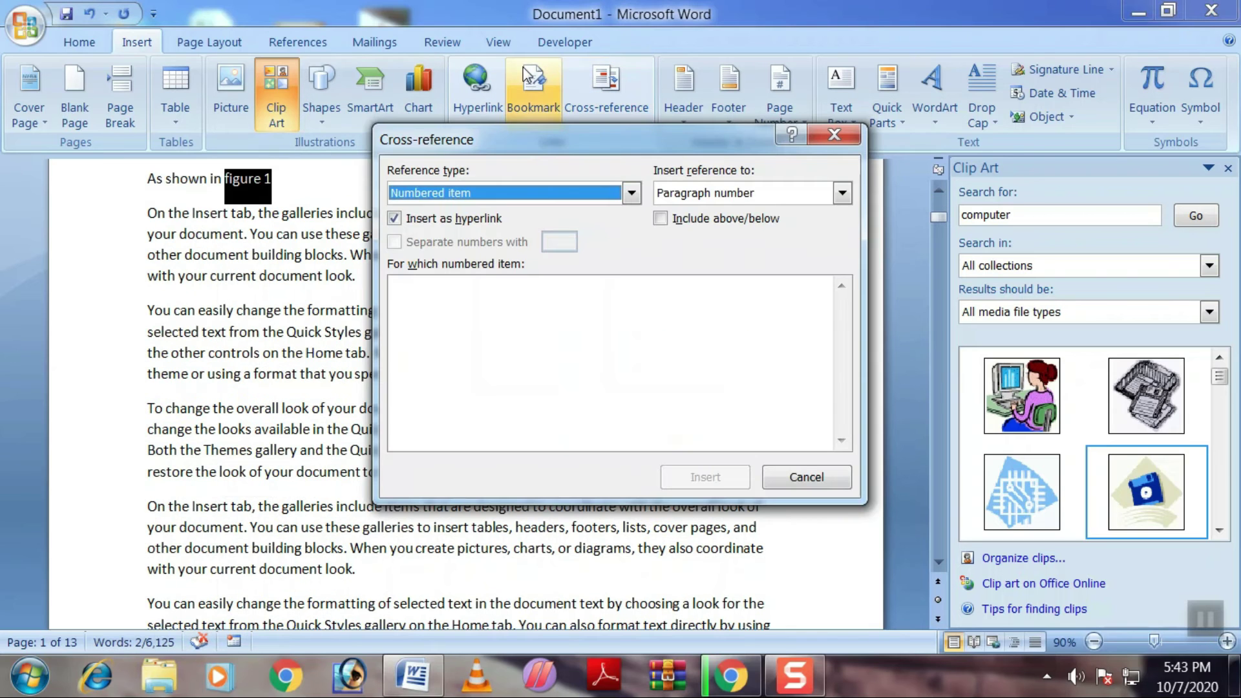
click(631, 192)
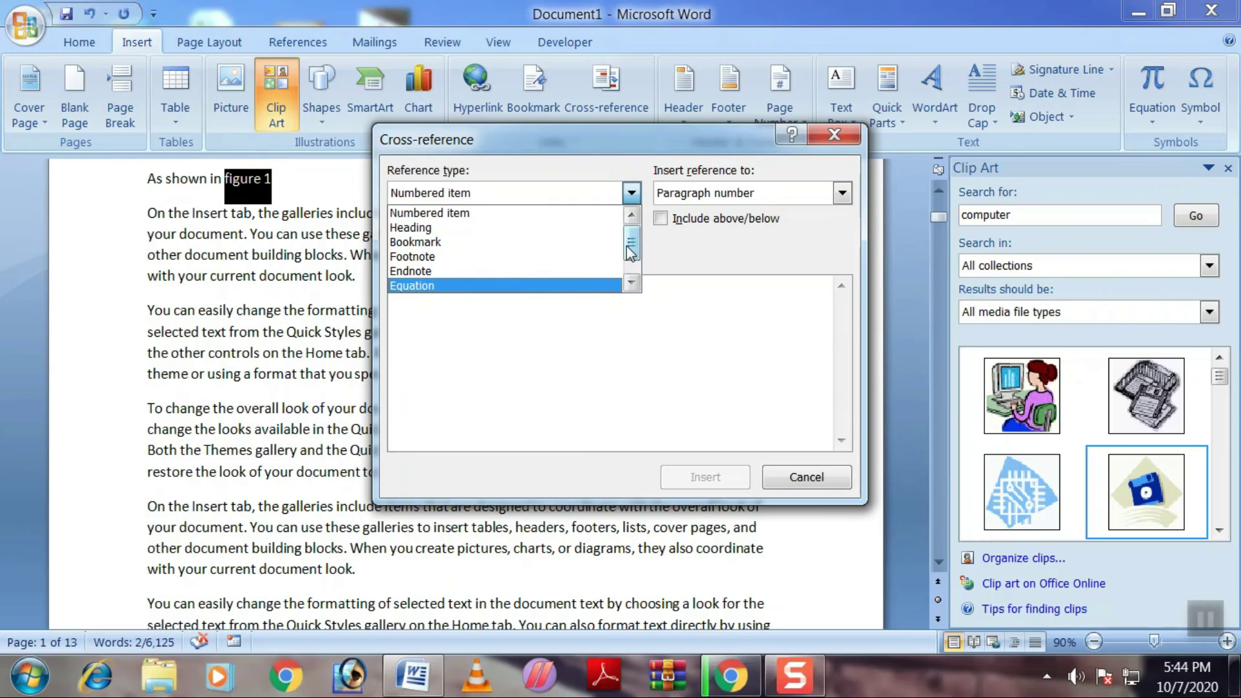
scroll(440, 281, down, 1)
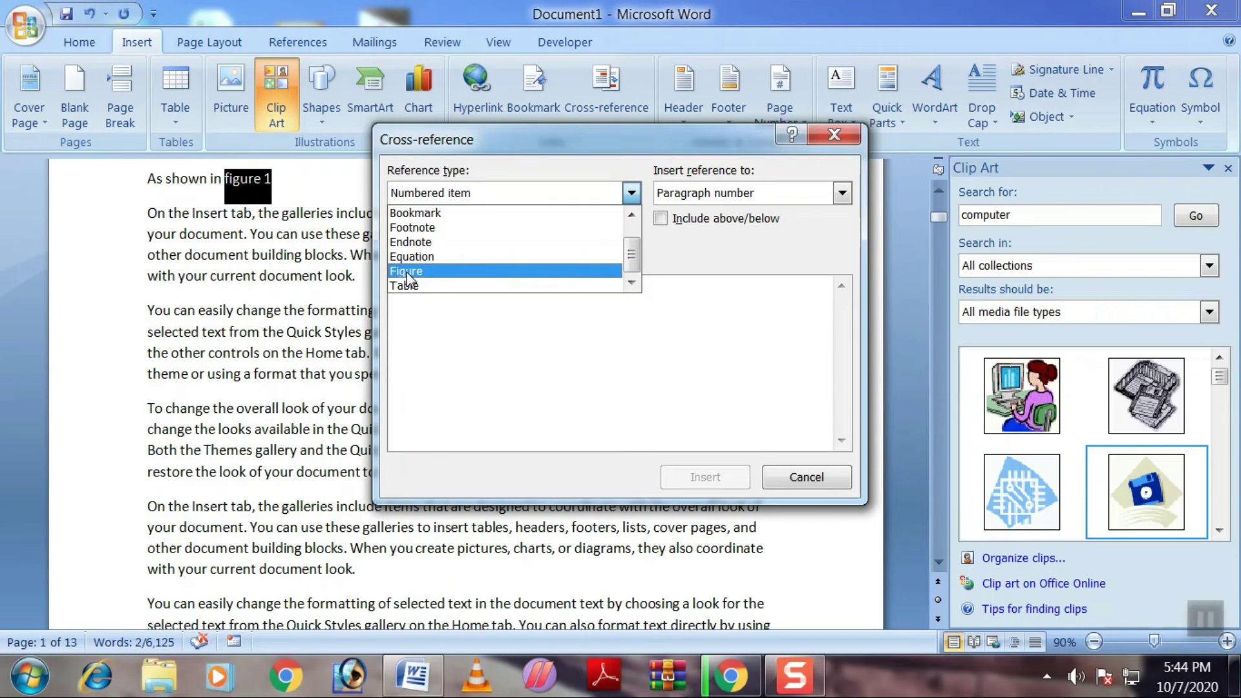
click(407, 271)
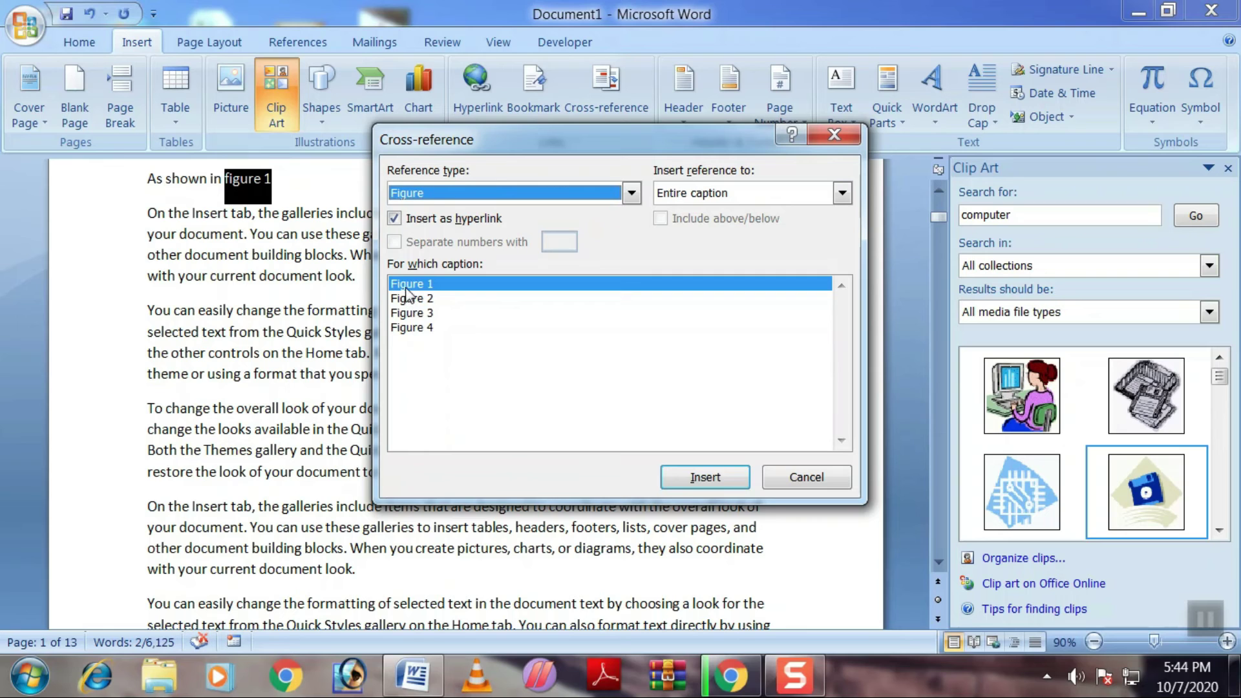
click(704, 478)
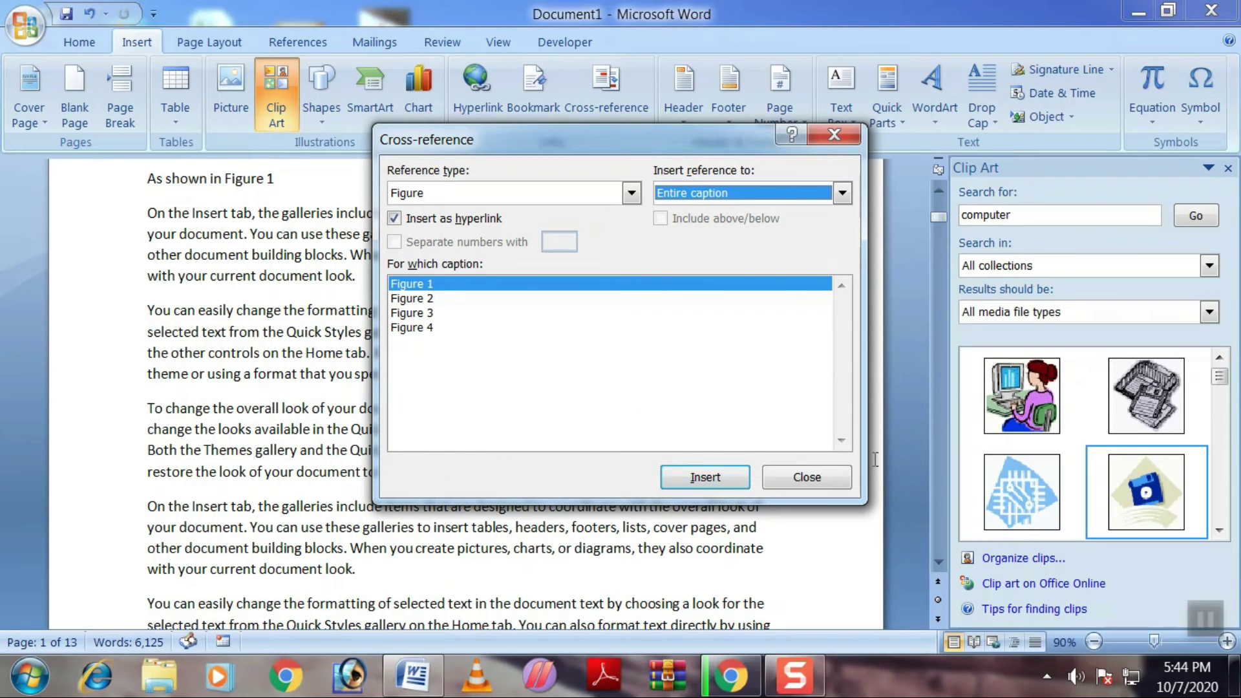
click(804, 478)
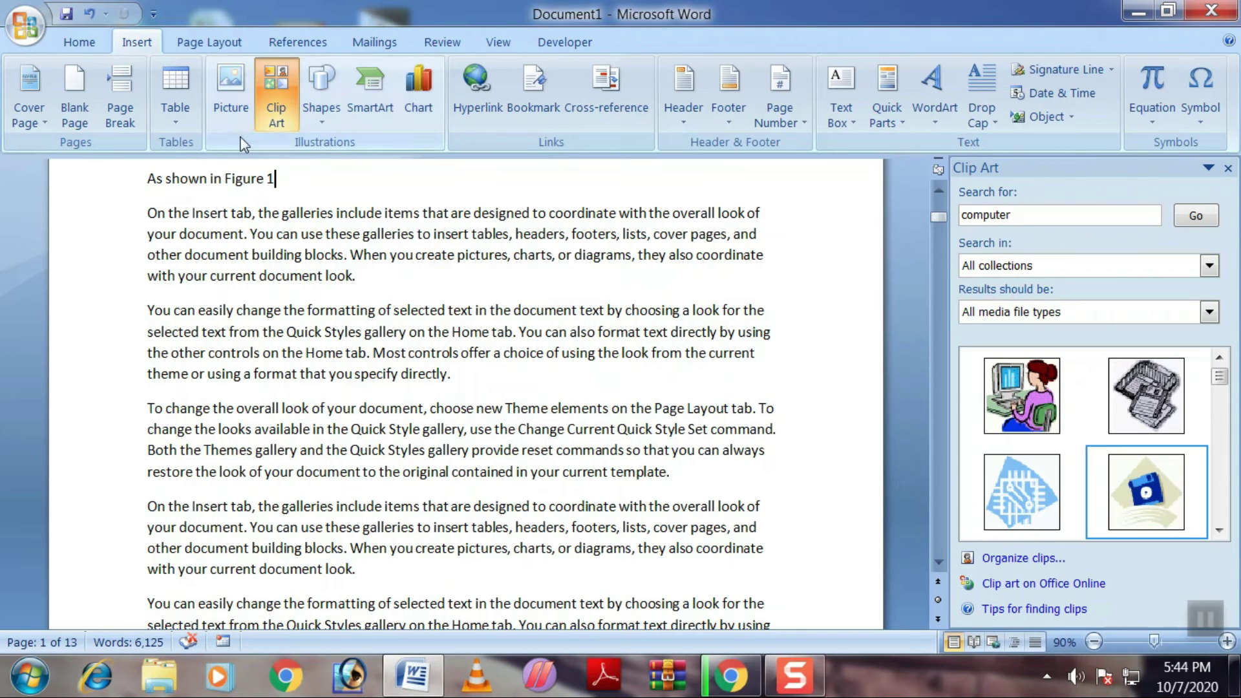
ctrl+click(245, 186)
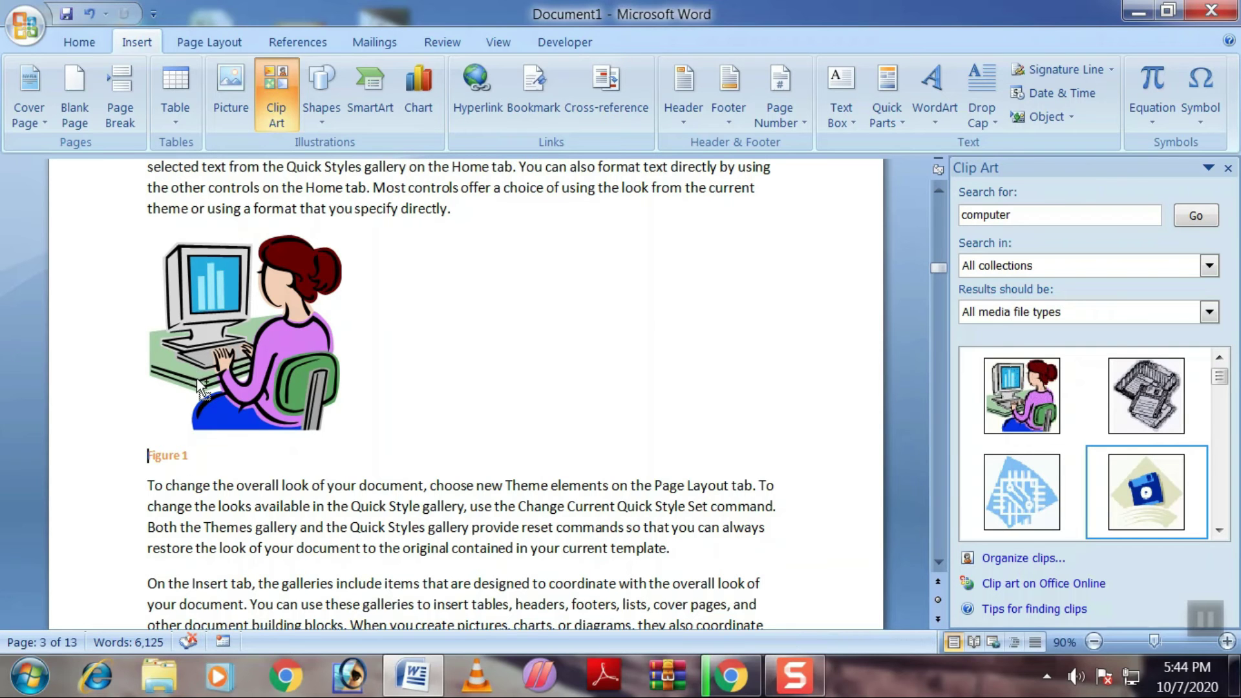
Return to the start of the document and make the "Figure 1" cross-reference in the "As shown in" line bold
key(ctrl+Home)
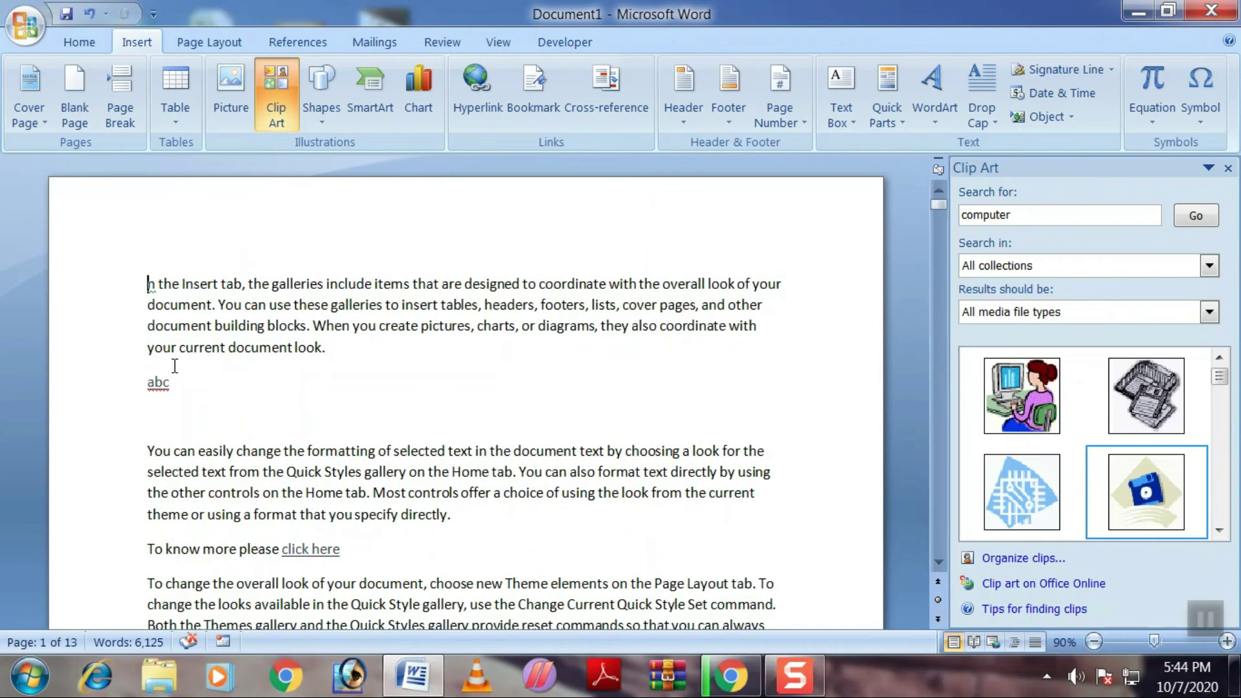
scroll(217, 460, down, 4)
scroll(217, 460, up, 2)
scroll(216, 460, down, 2)
drag(226, 388, 292, 389)
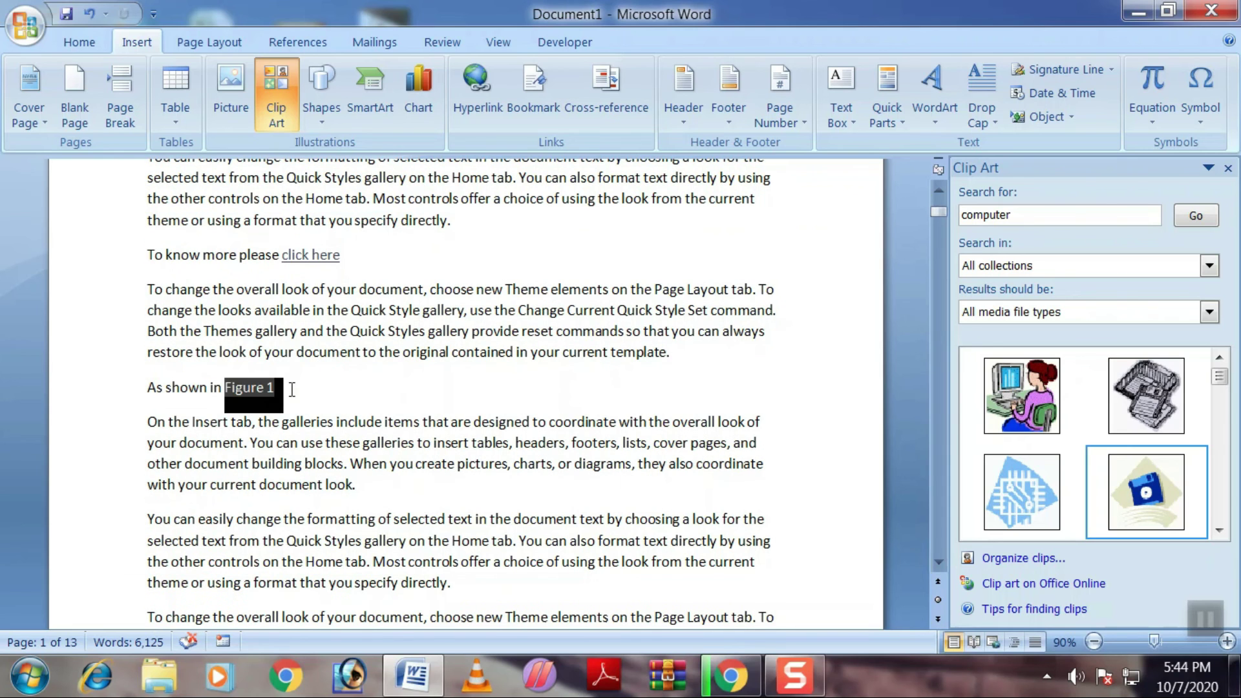
click(68, 39)
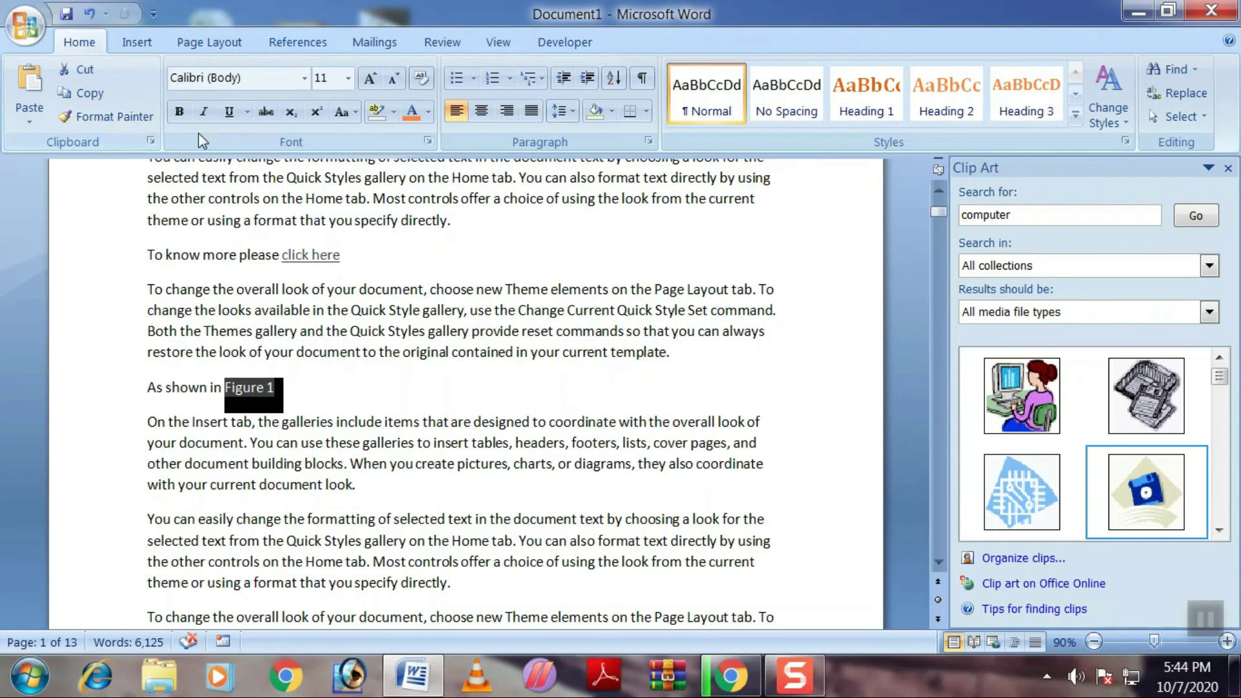
click(175, 111)
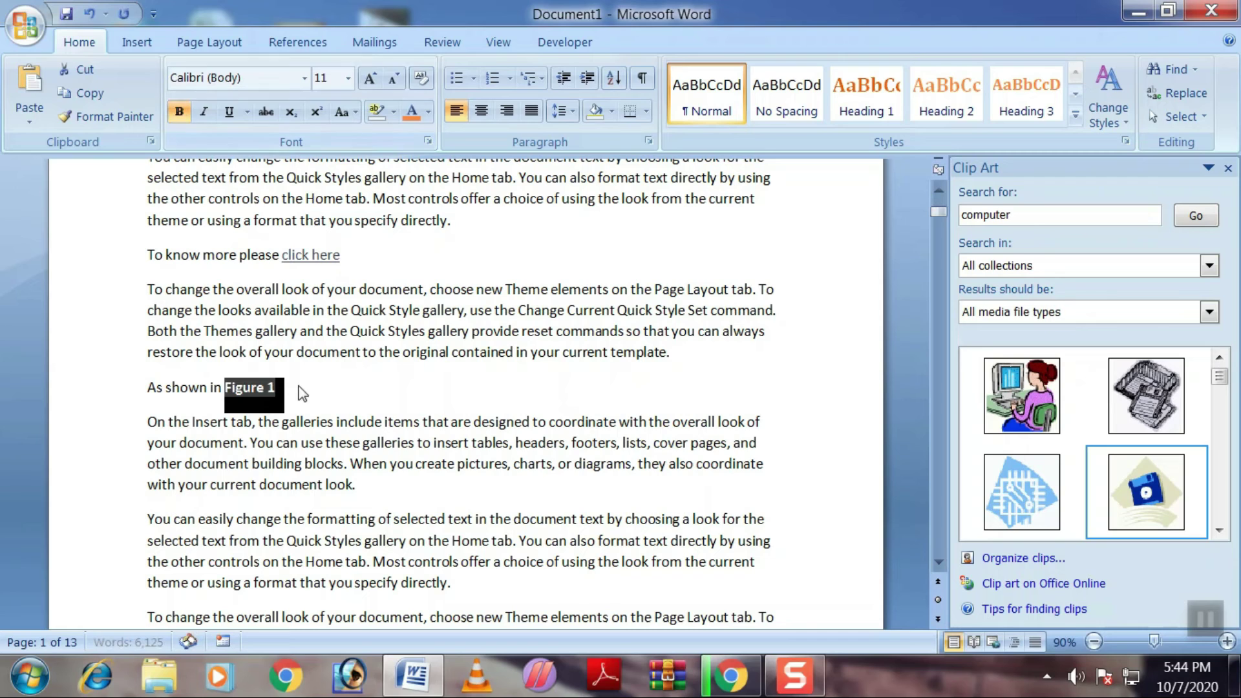
click(279, 388)
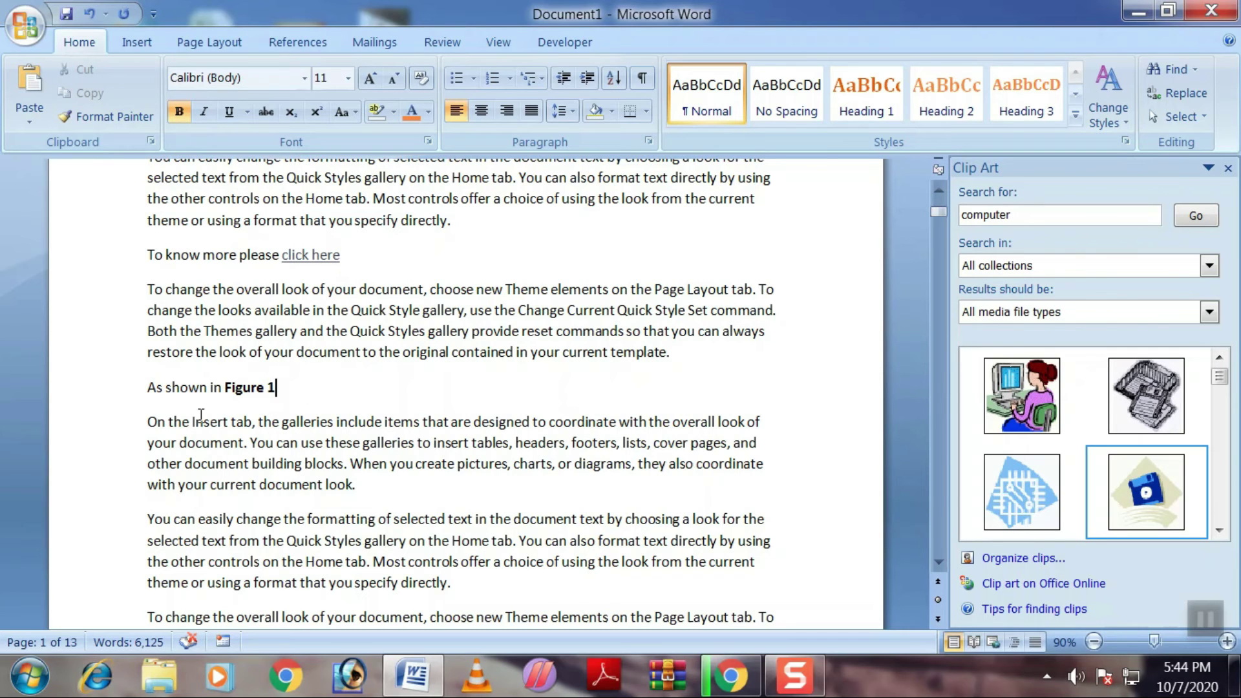
Follow the bold "Figure 1" cross-reference to its picture and return to the start of the document
ctrl+click(245, 388)
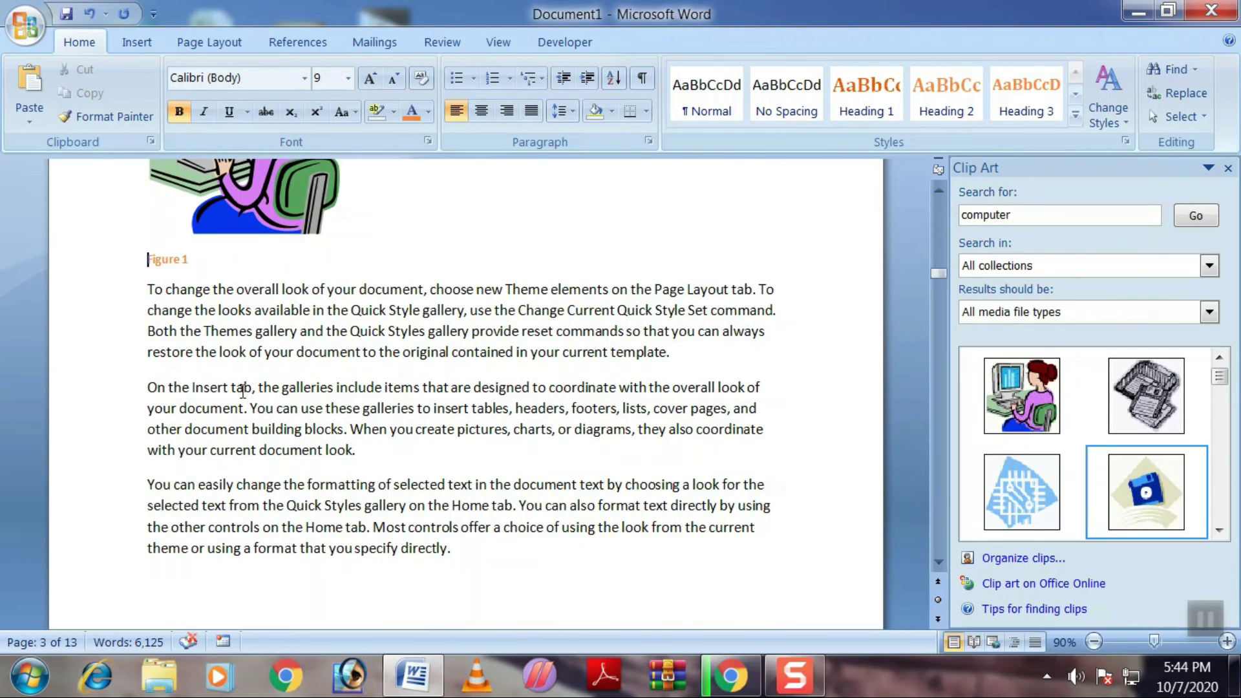
scroll(243, 391, up, 2)
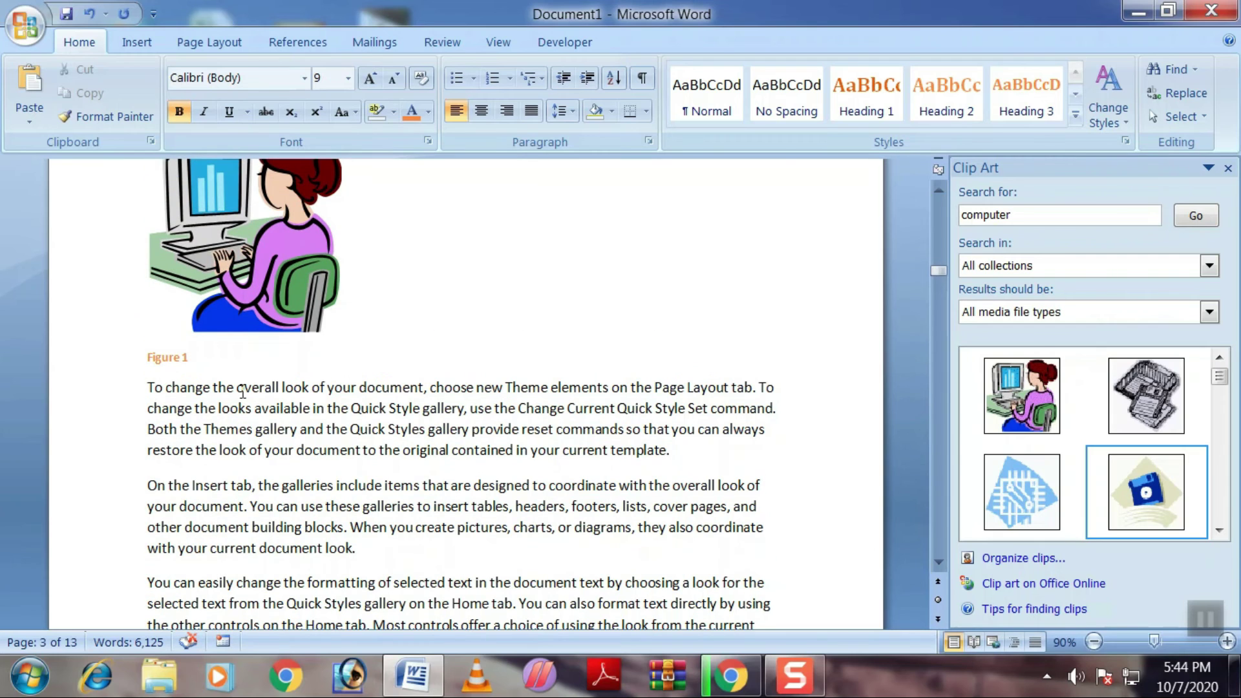
key(ctrl+Home)
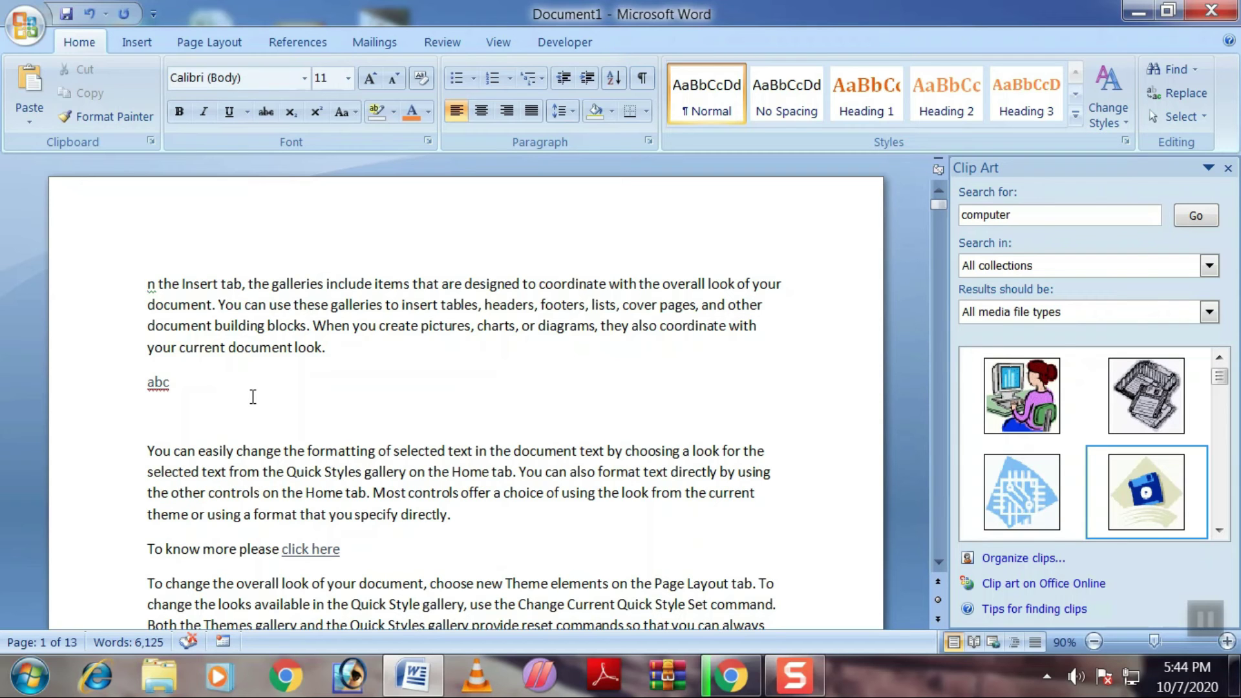
Insert the clip art of a man at a computer on a new line after the first paragraph on page 8
scroll(253, 397, down, 20)
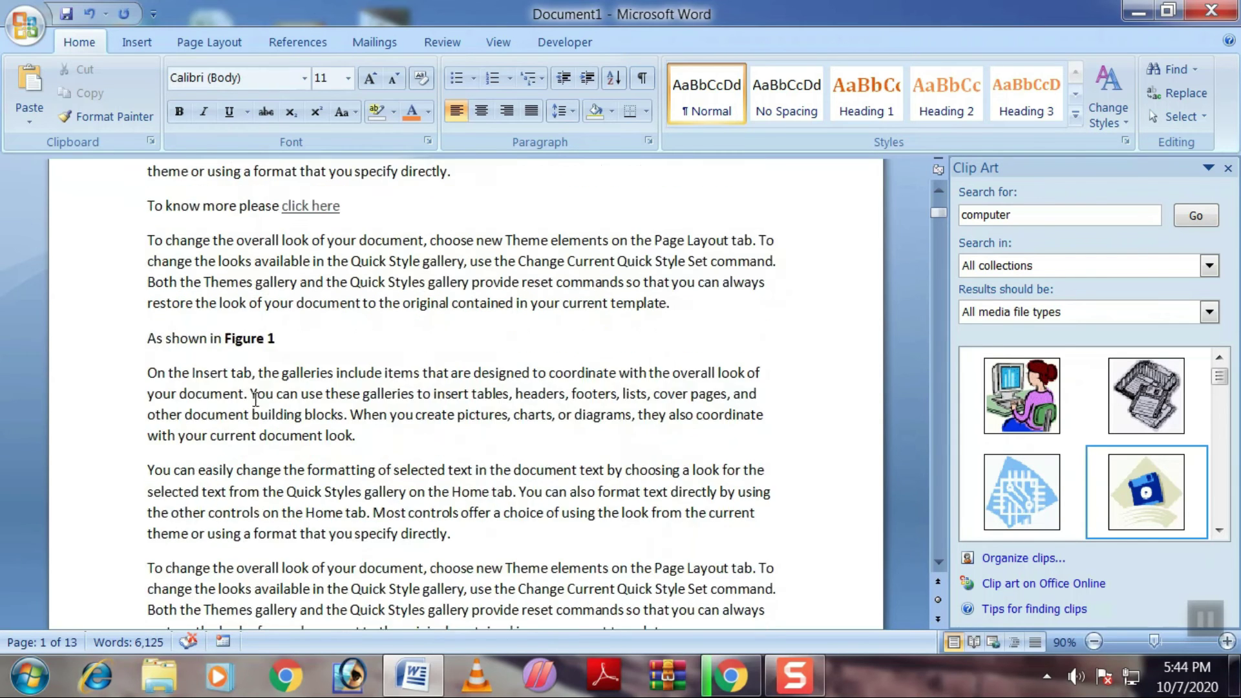
scroll(251, 446, down, 8)
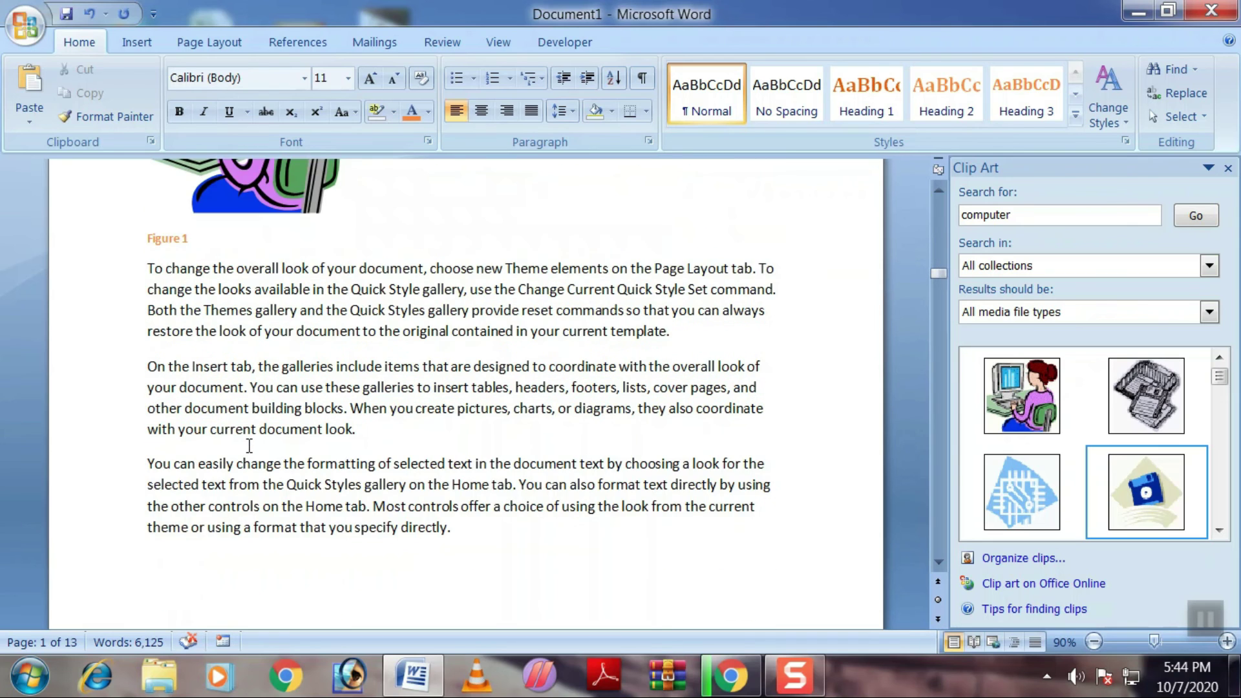
drag(939, 285, 930, 322)
click(205, 320)
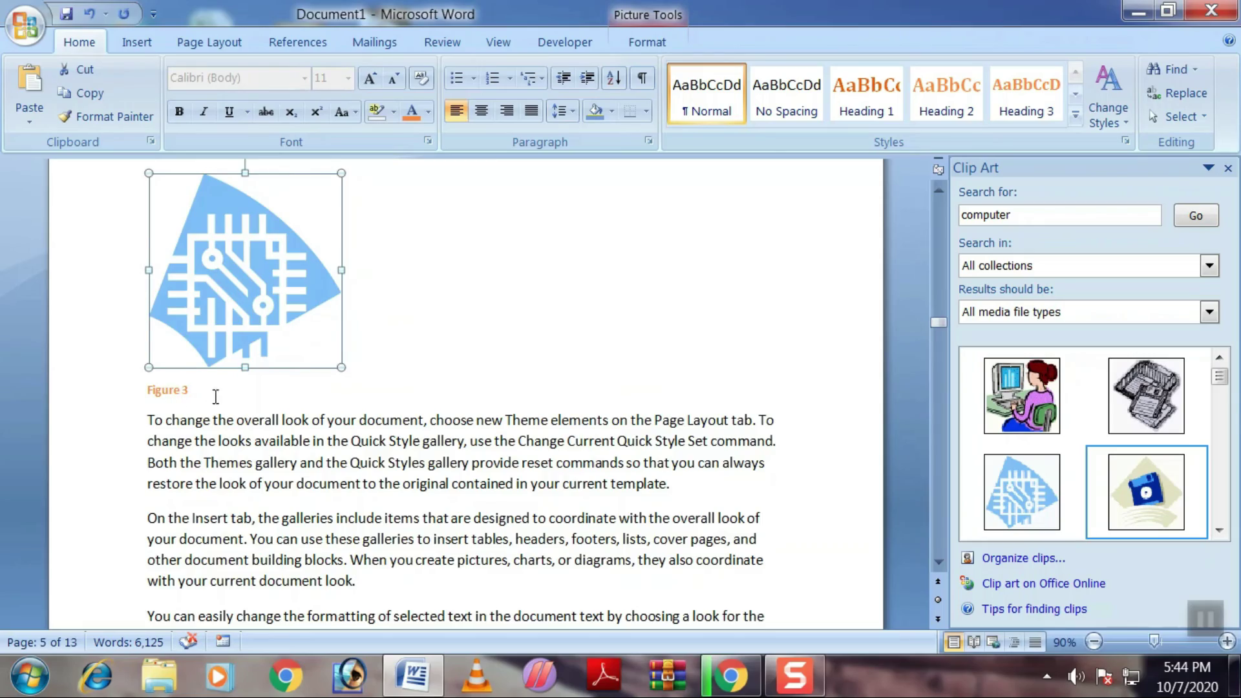
scroll(824, 410, down, 5)
drag(932, 331, 905, 390)
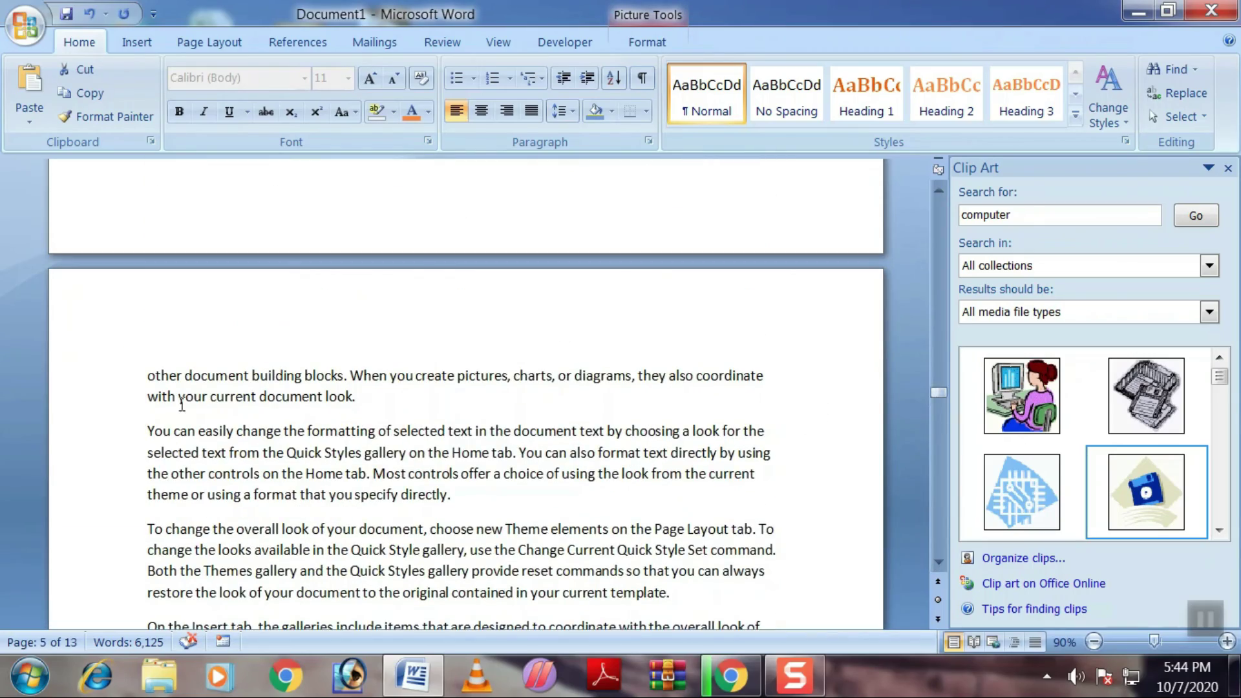
click(365, 396)
key(Return)
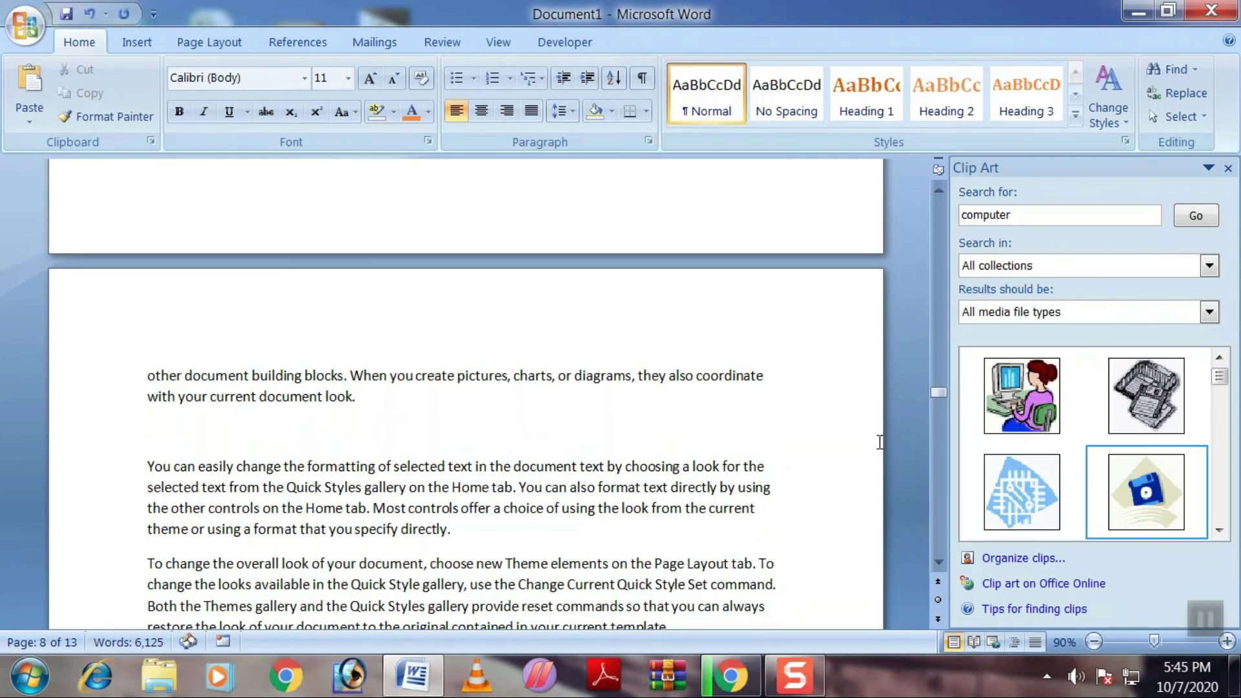
click(1220, 393)
scroll(1219, 393, down, 1)
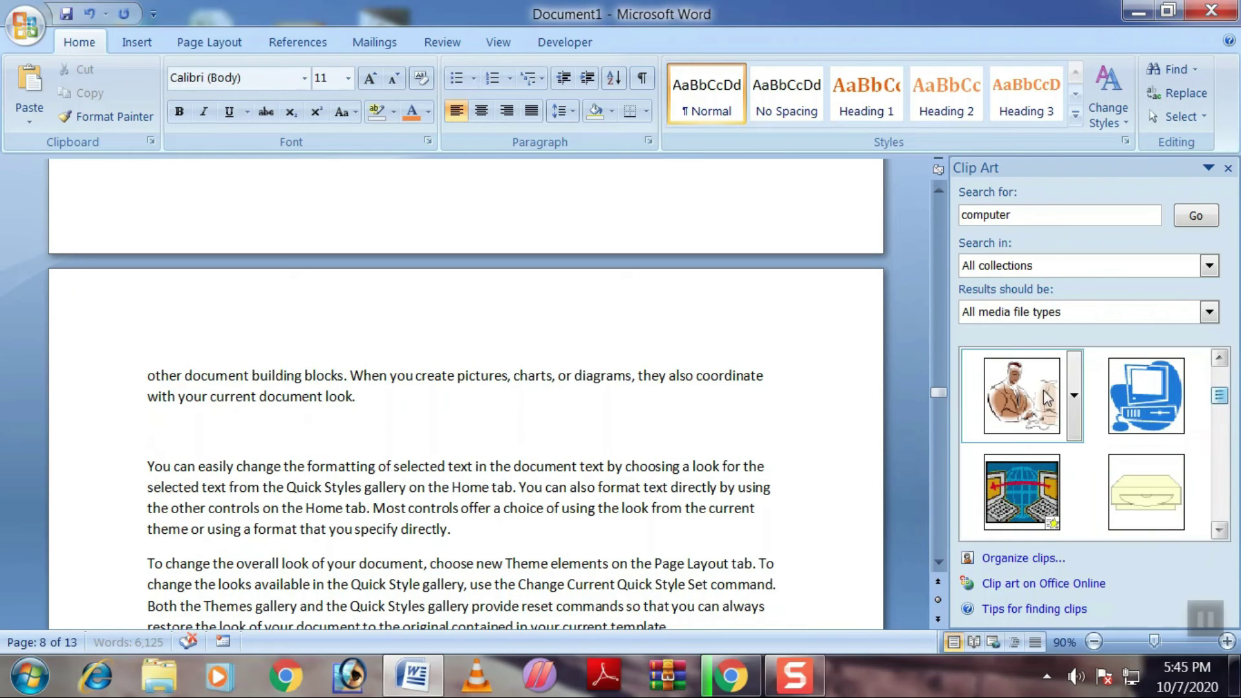
click(1044, 390)
Add the caption "Figure 5" below the newly inserted clip art, using the Figure label
right_click(274, 508)
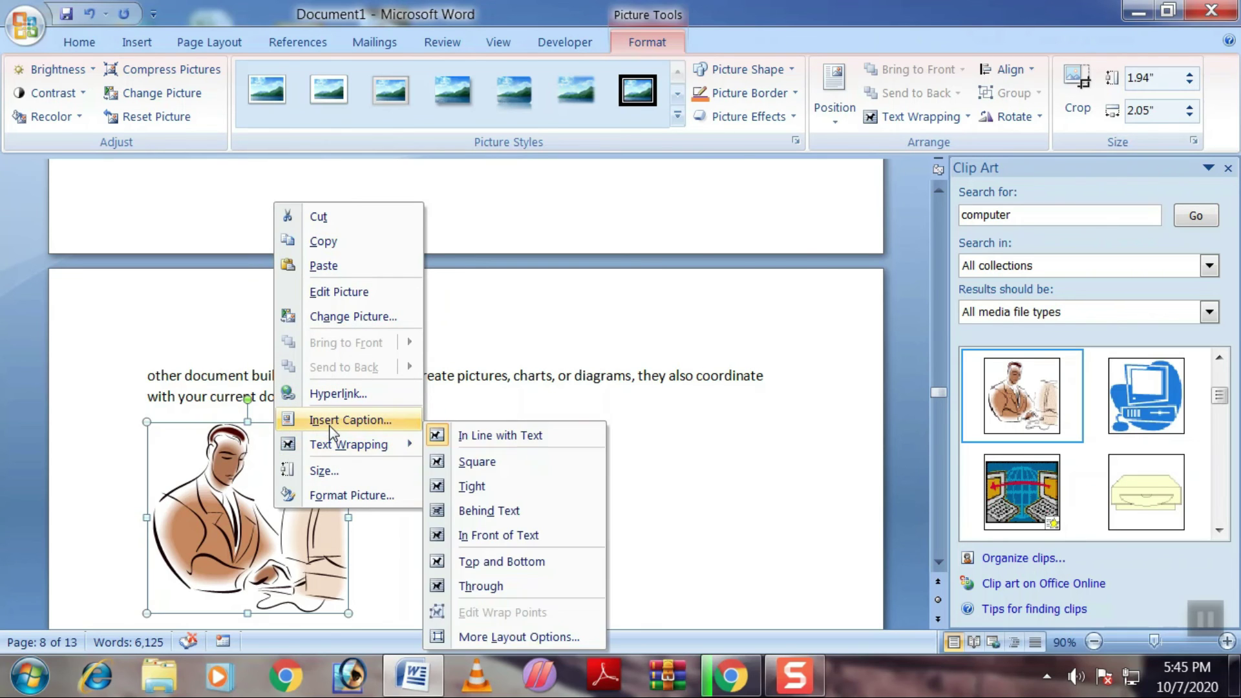
click(349, 420)
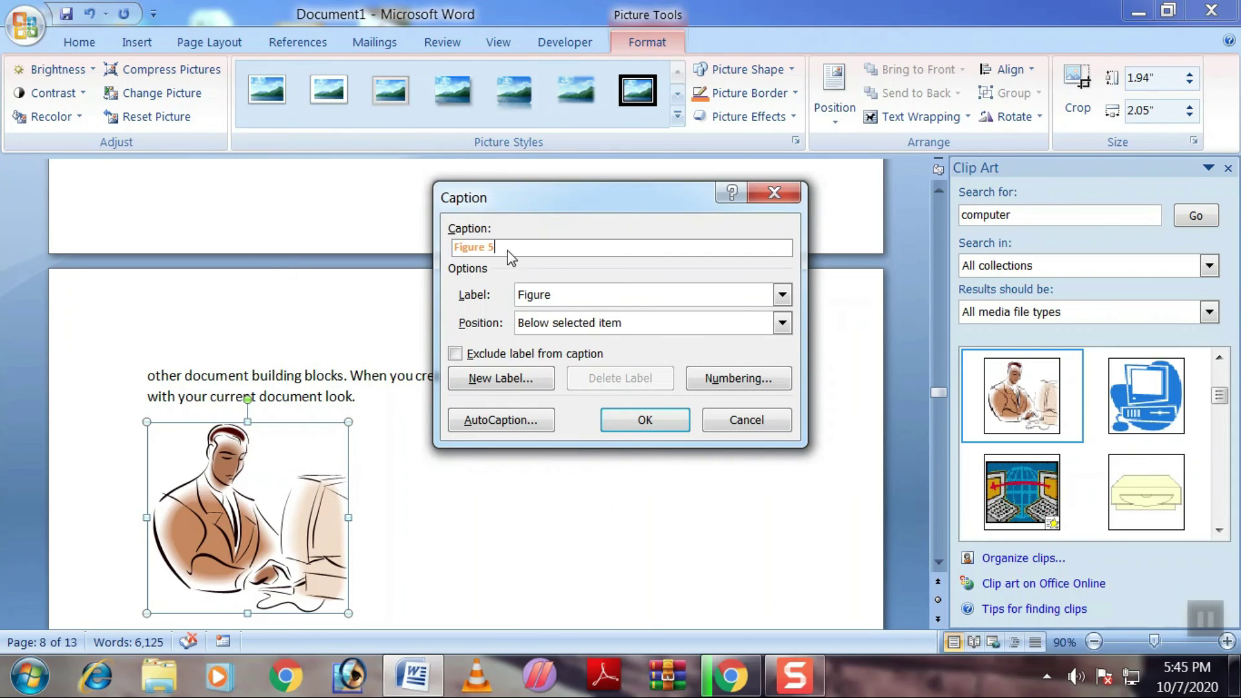
click(627, 419)
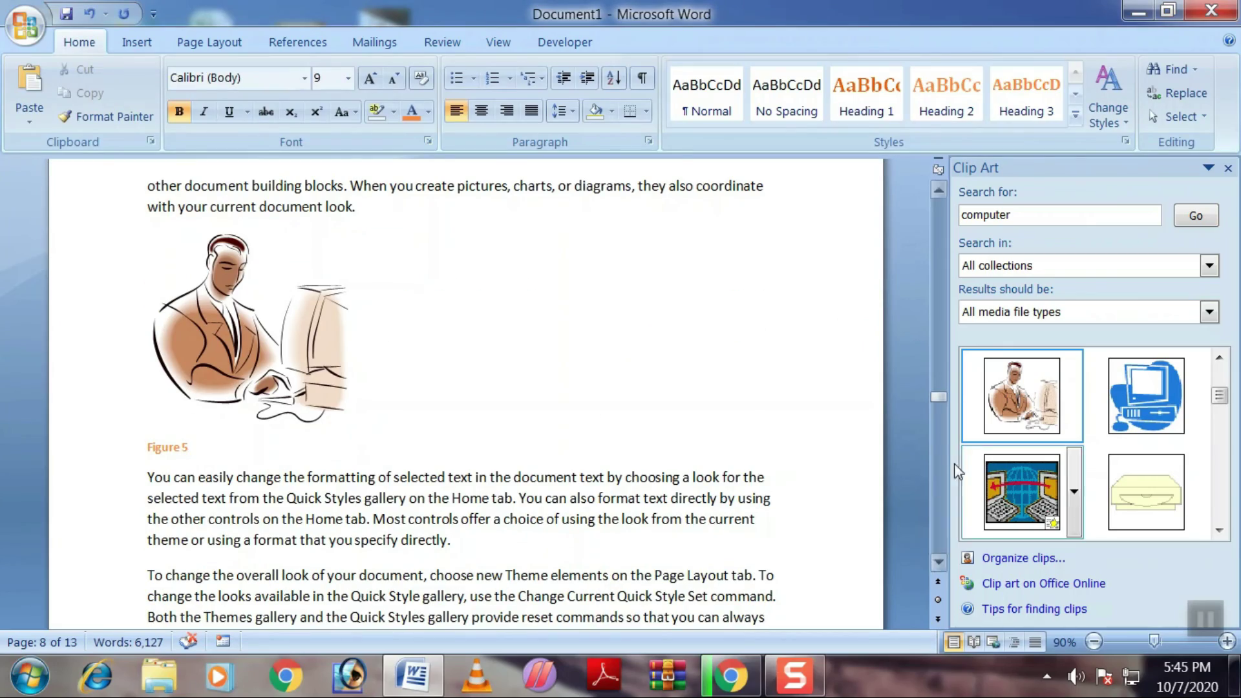
Add the line "As shown in figure 5" after the page 2 paragraph that starts "On the Insert tab"
drag(938, 394, 928, 231)
click(374, 432)
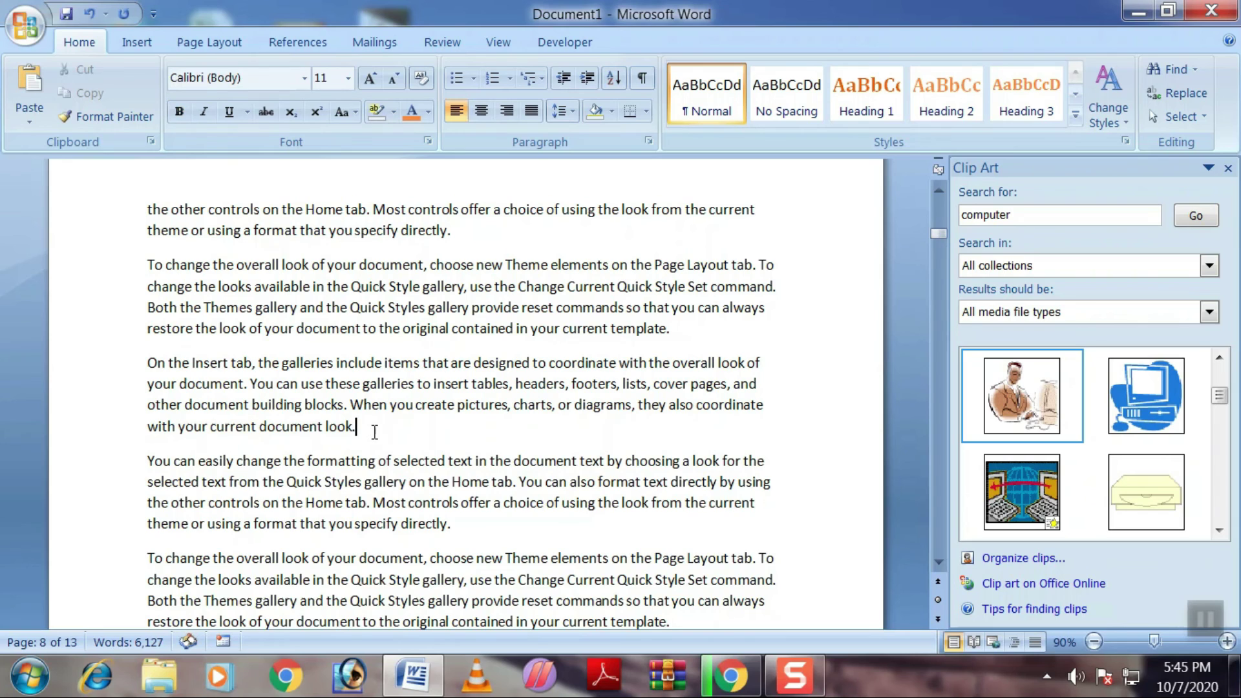
key(Return)
text(As shown in figure 5)
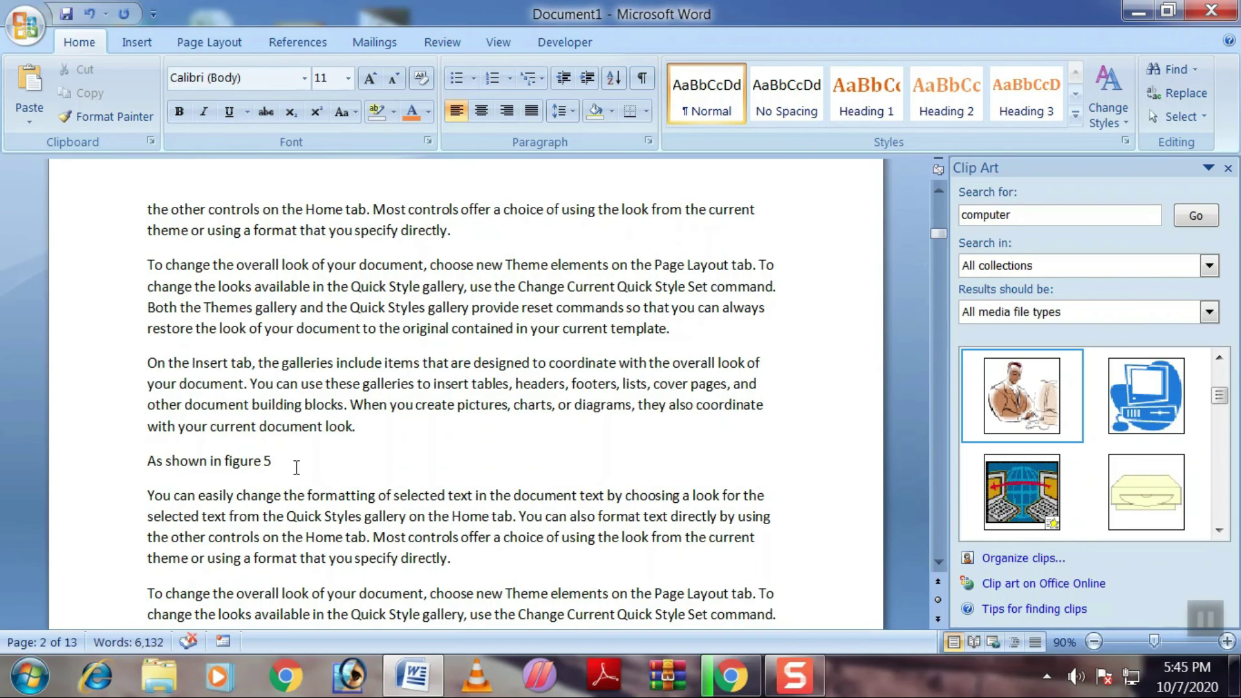
Replace the words "figure 5" with a hyperlinked cross-reference to the entire Figure 5 caption and follow it to the picture
drag(291, 461, 225, 461)
click(137, 41)
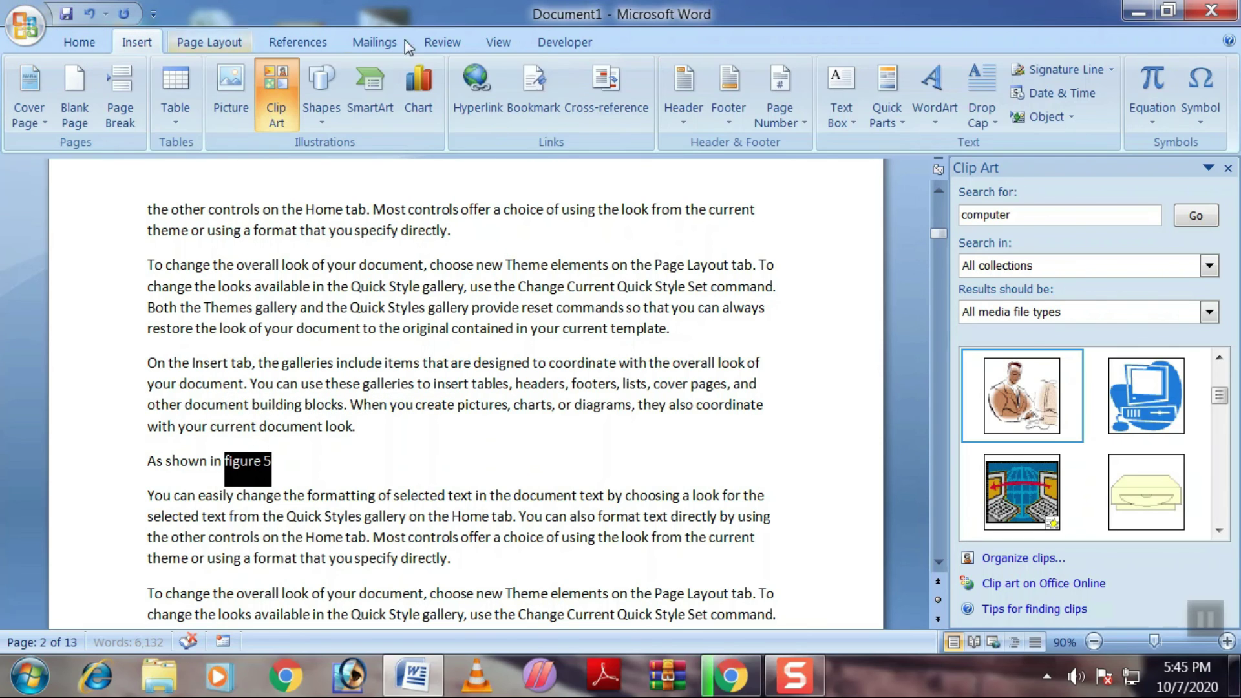
click(587, 98)
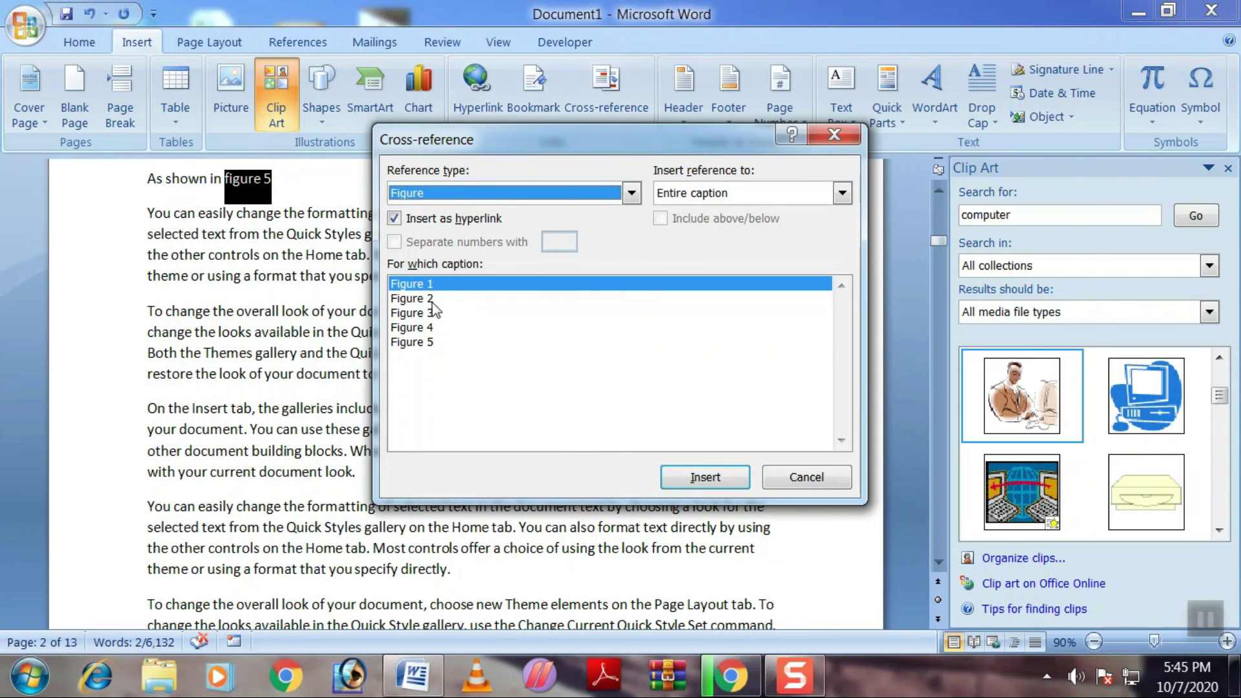
click(414, 342)
click(694, 478)
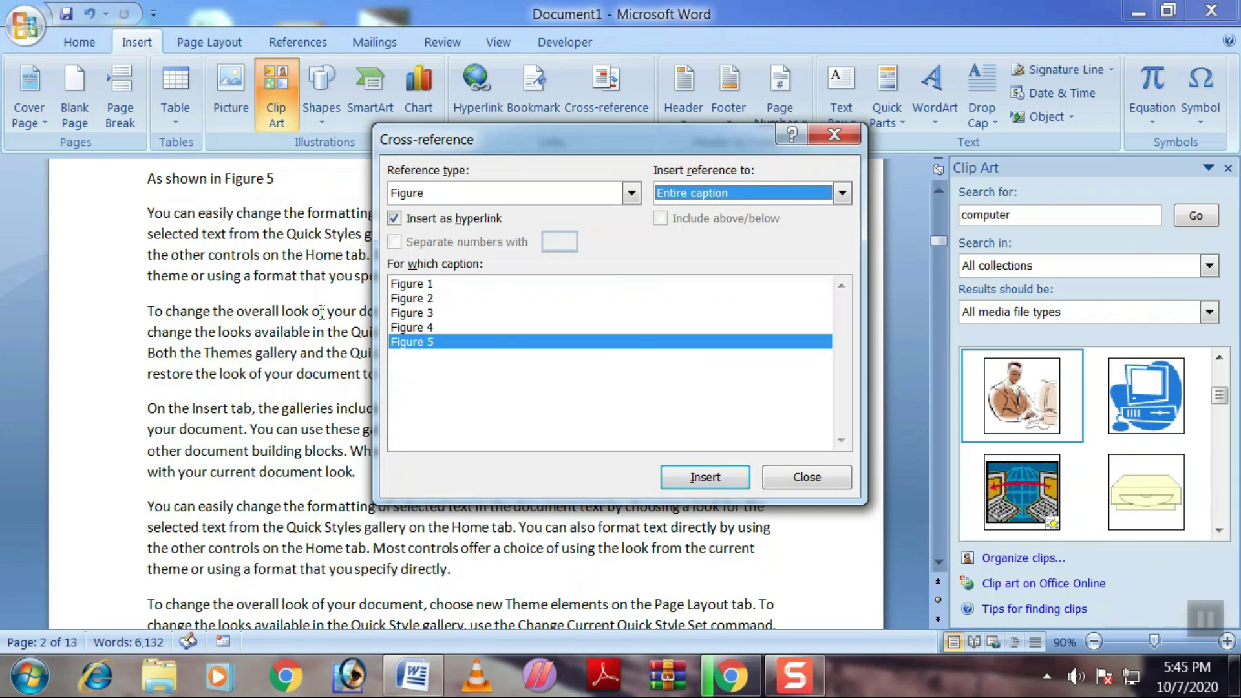
click(835, 134)
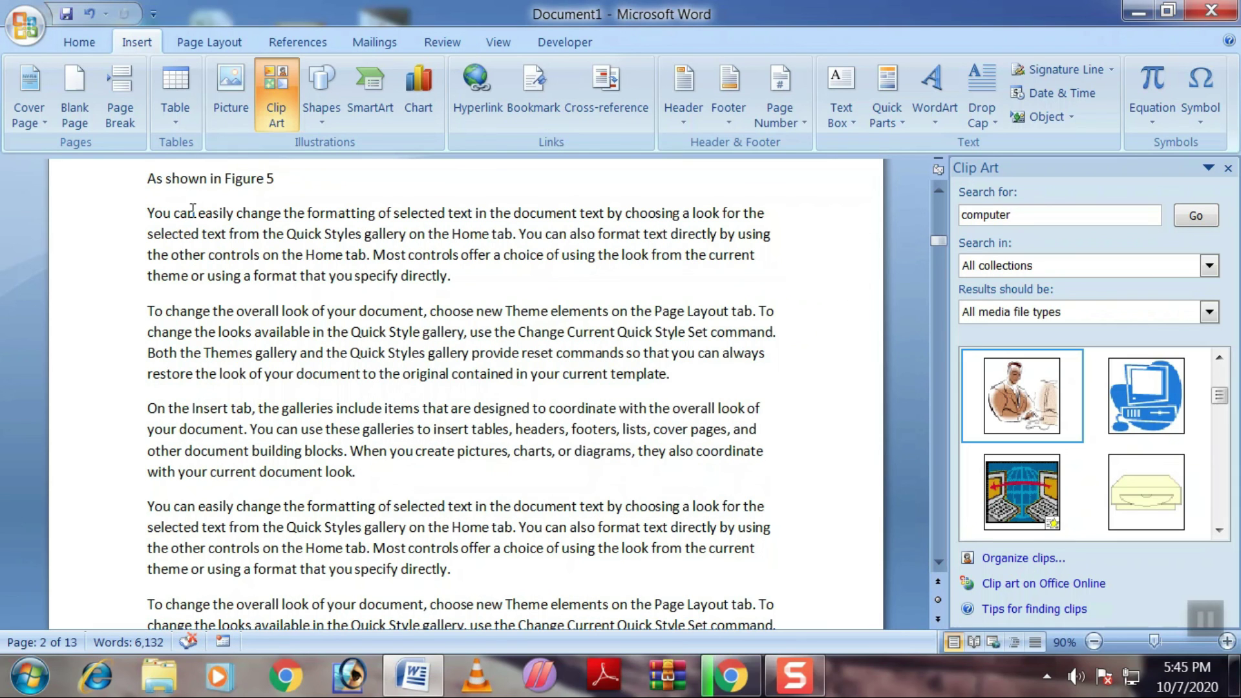
ctrl+click(237, 179)
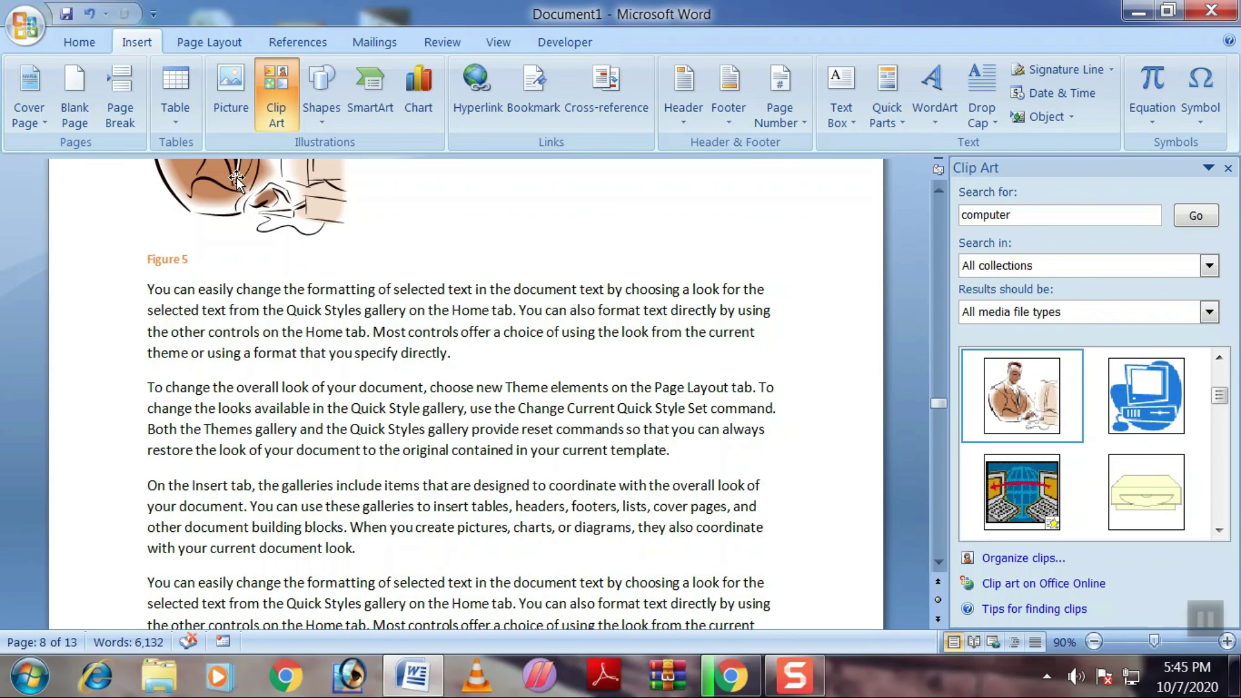
scroll(335, 577, up, 4)
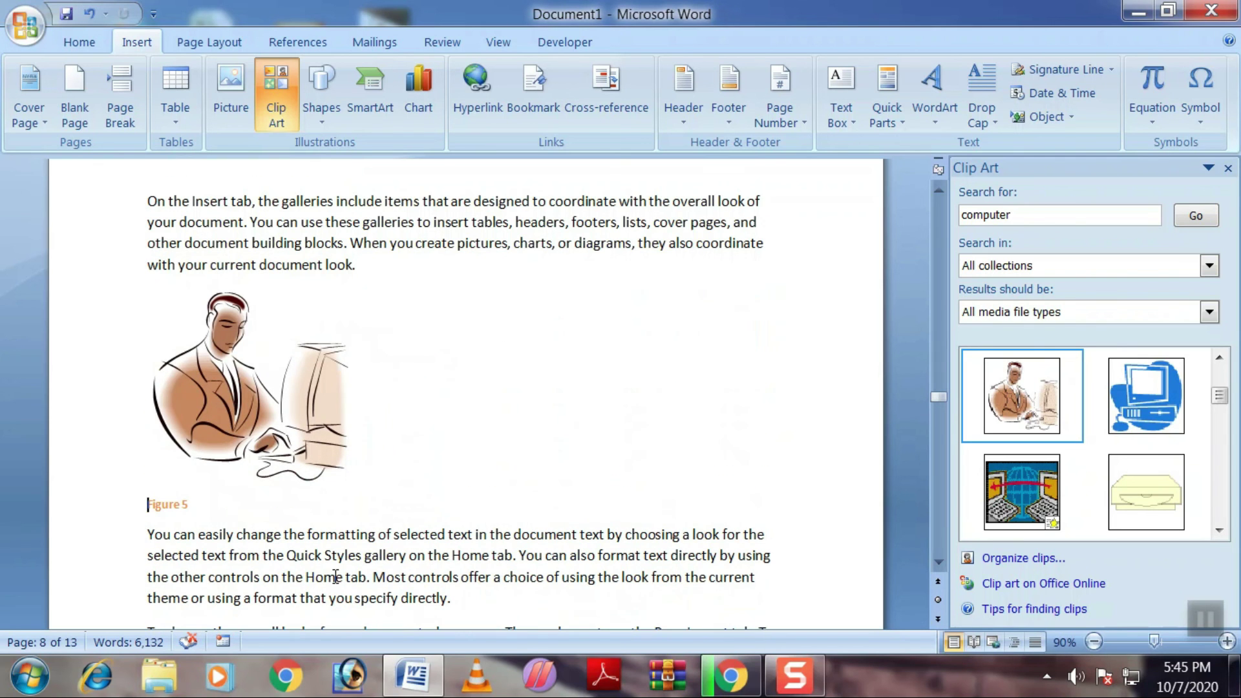